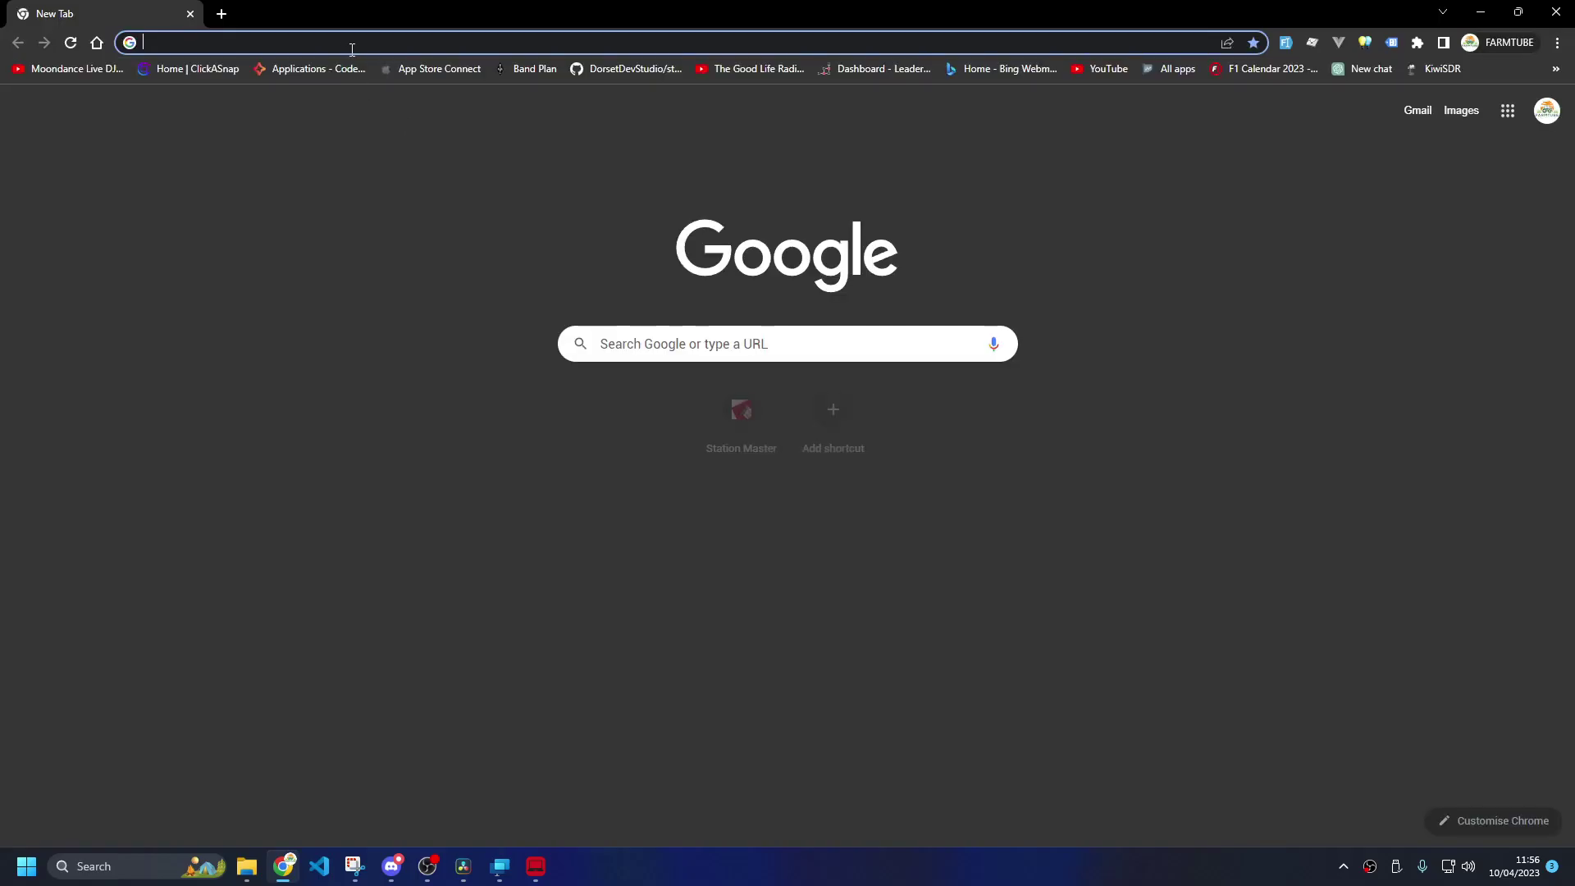
- Search 'yoni' to reach the HamSoft MMSSTV_YONIQ page and download MMSSTV 1.13 YONIQ
click(335, 46)
text(yoniq.php)
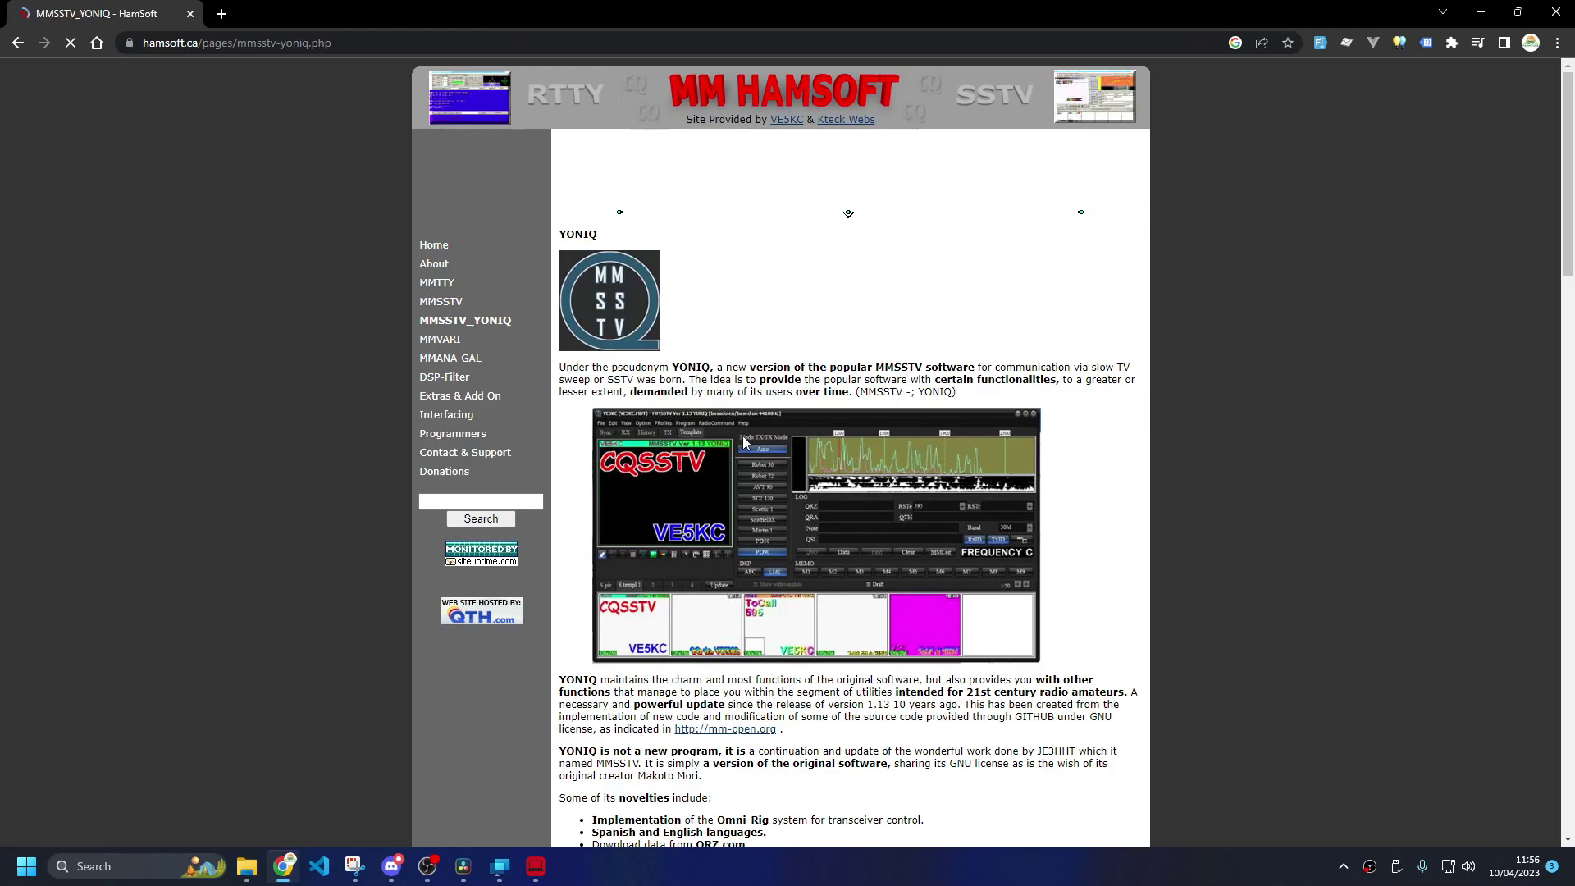
scroll(750, 423, down, 8)
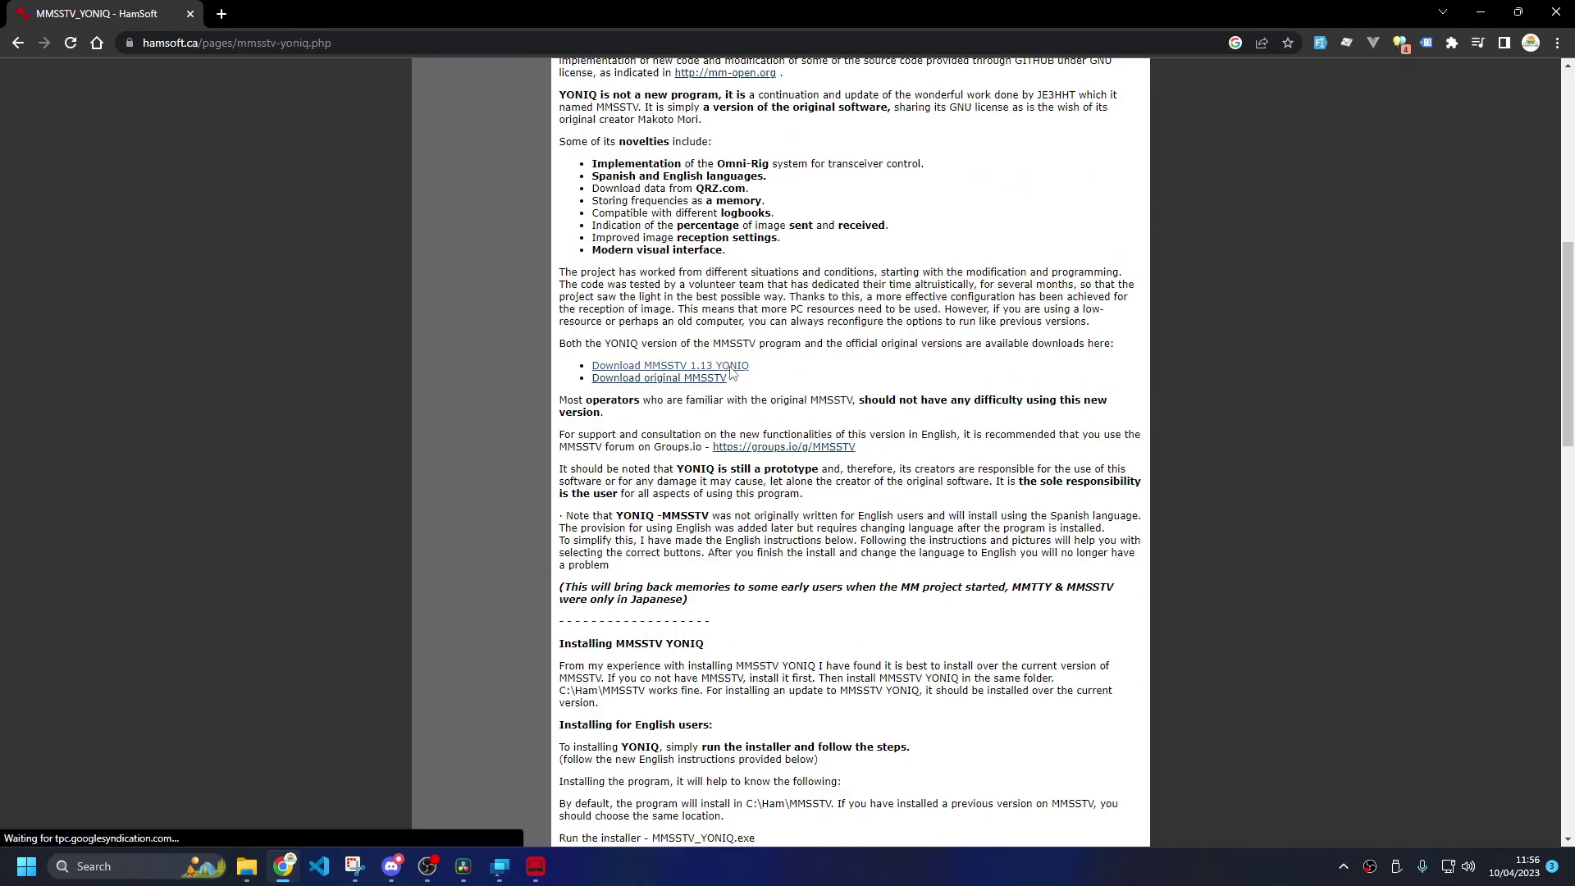
click(730, 369)
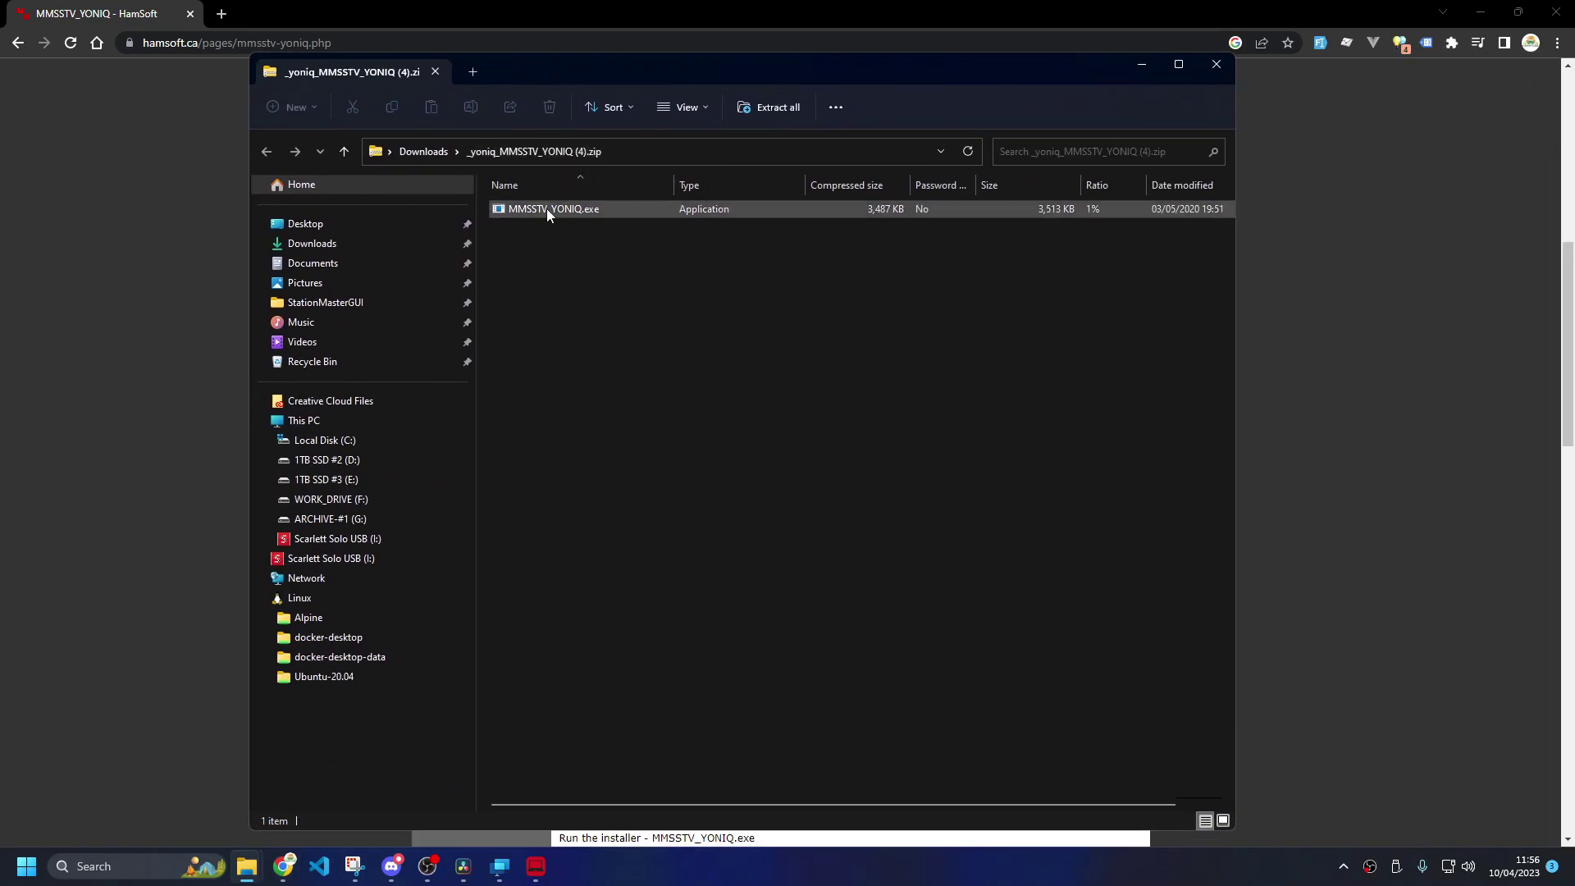
- Run MMSSTV_YONIQ.exe, accept the licence, keep the desktop shortcut, and install and launch YONIQ
double_click(546, 209)
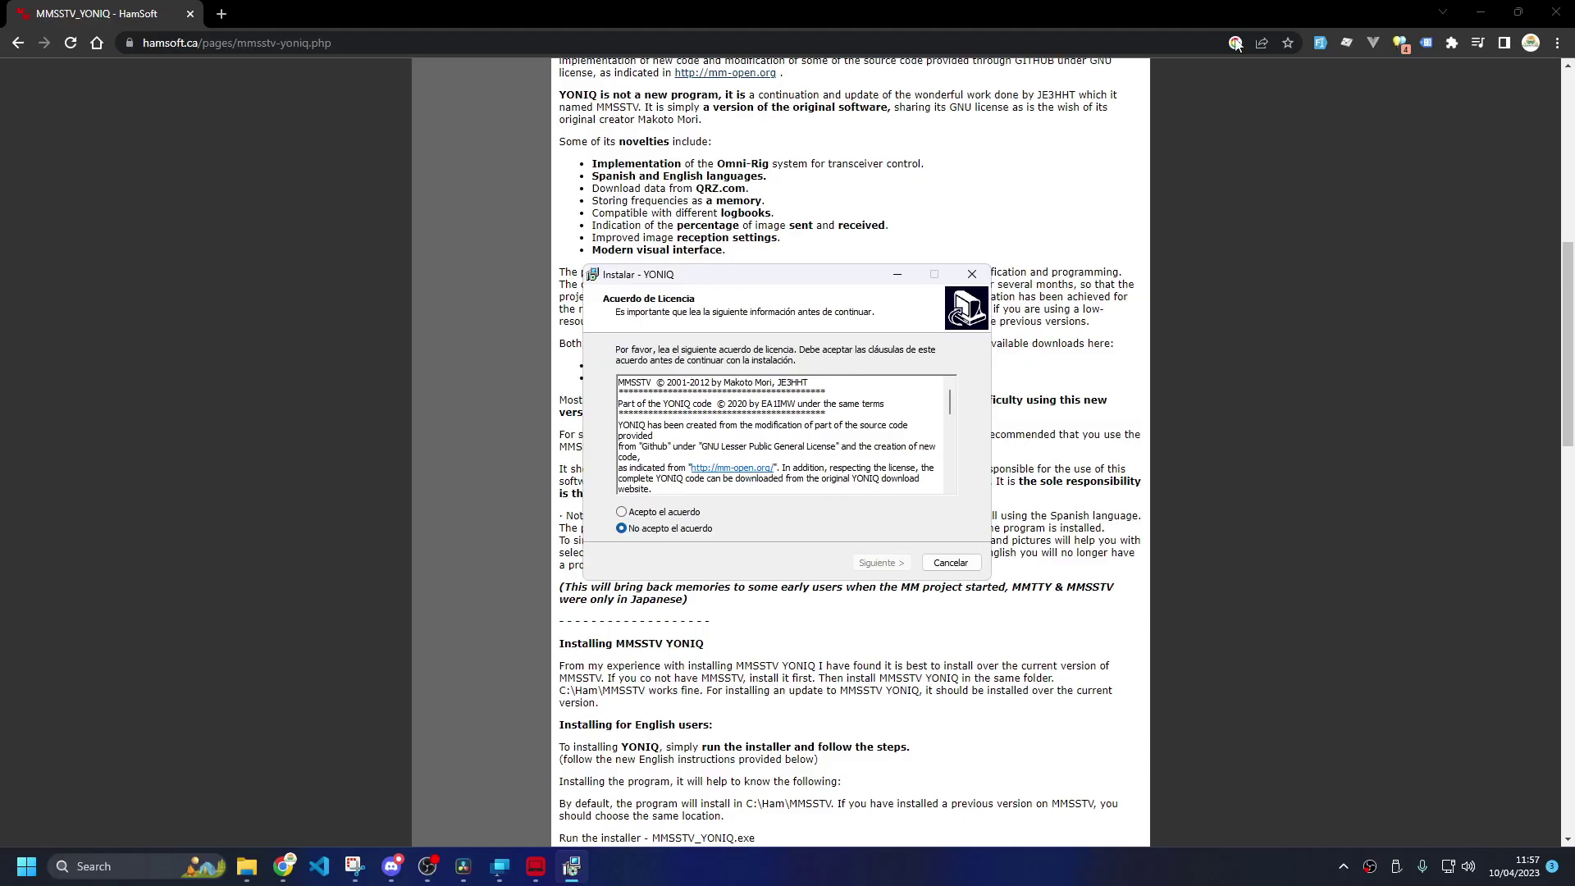
click(1478, 18)
click(1384, 46)
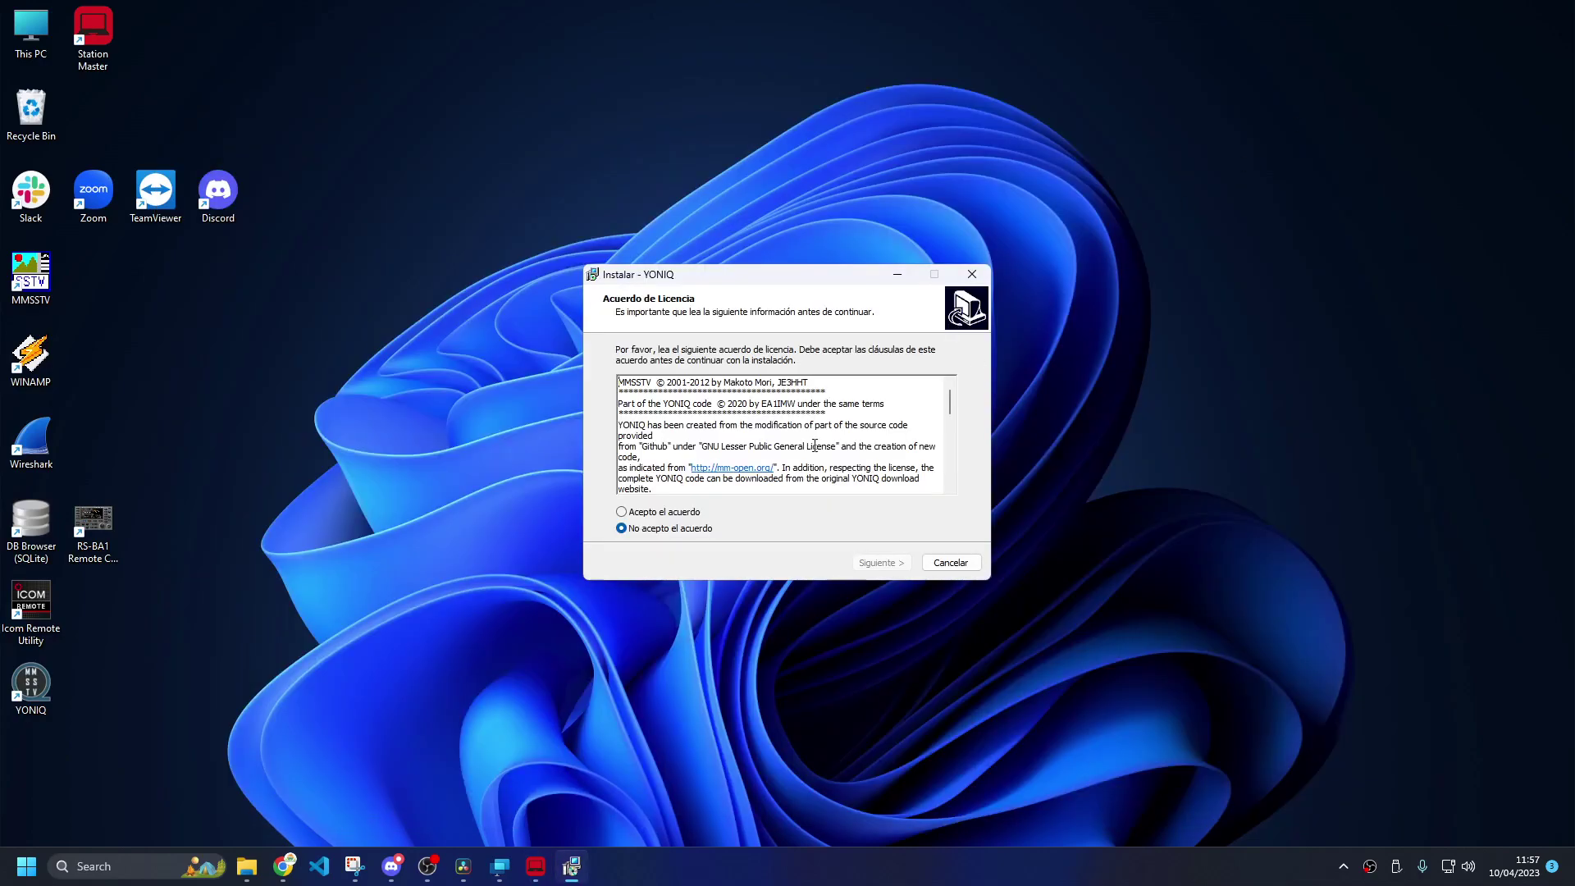
click(884, 565)
click(884, 566)
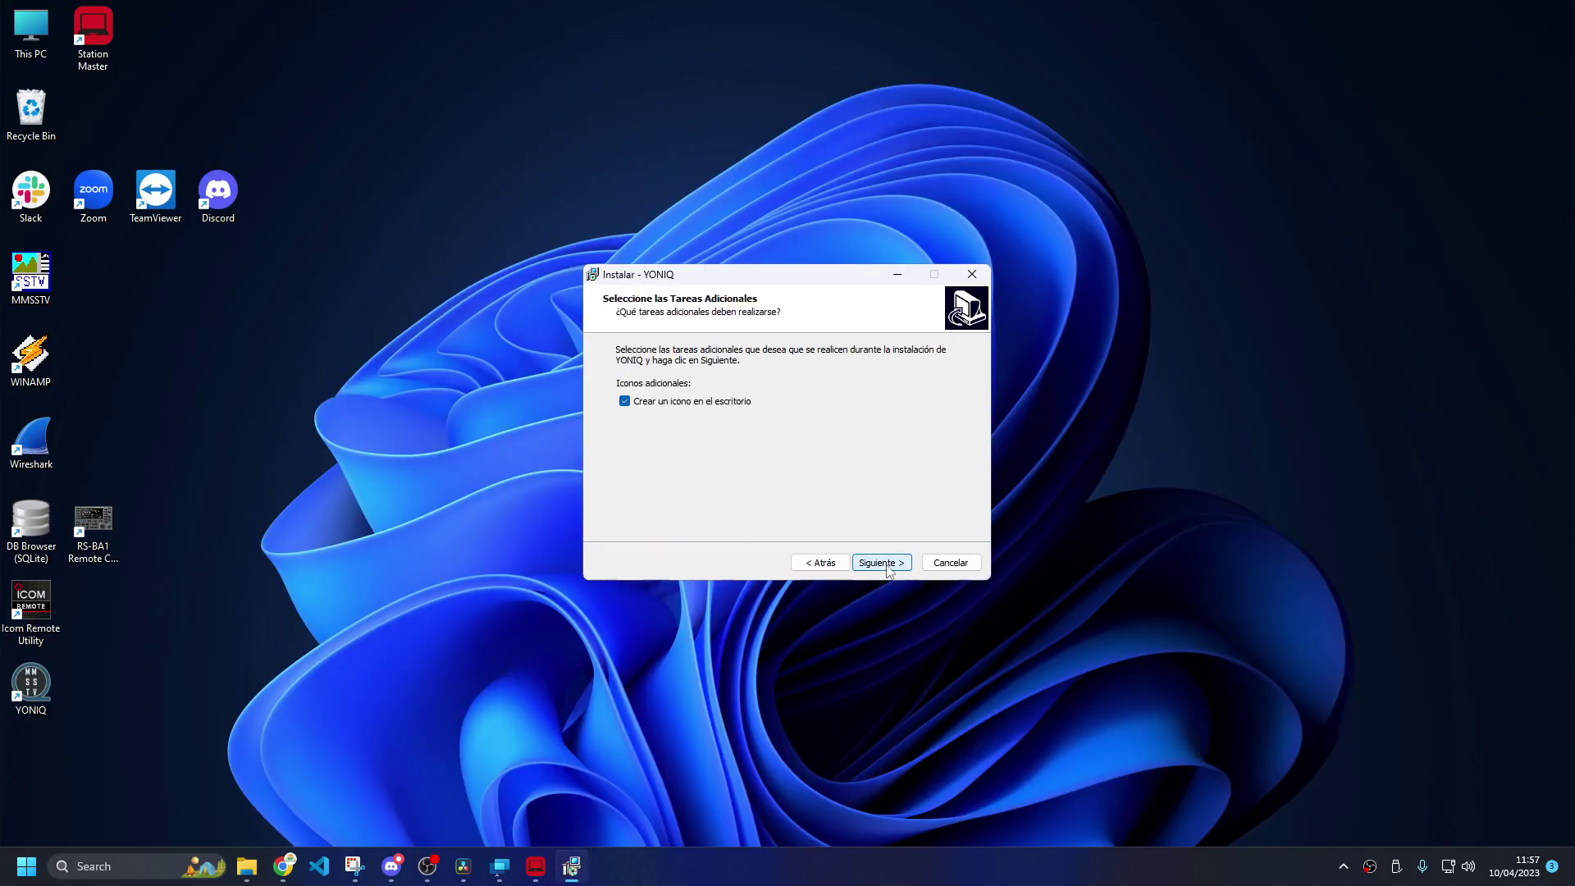
click(885, 567)
click(884, 566)
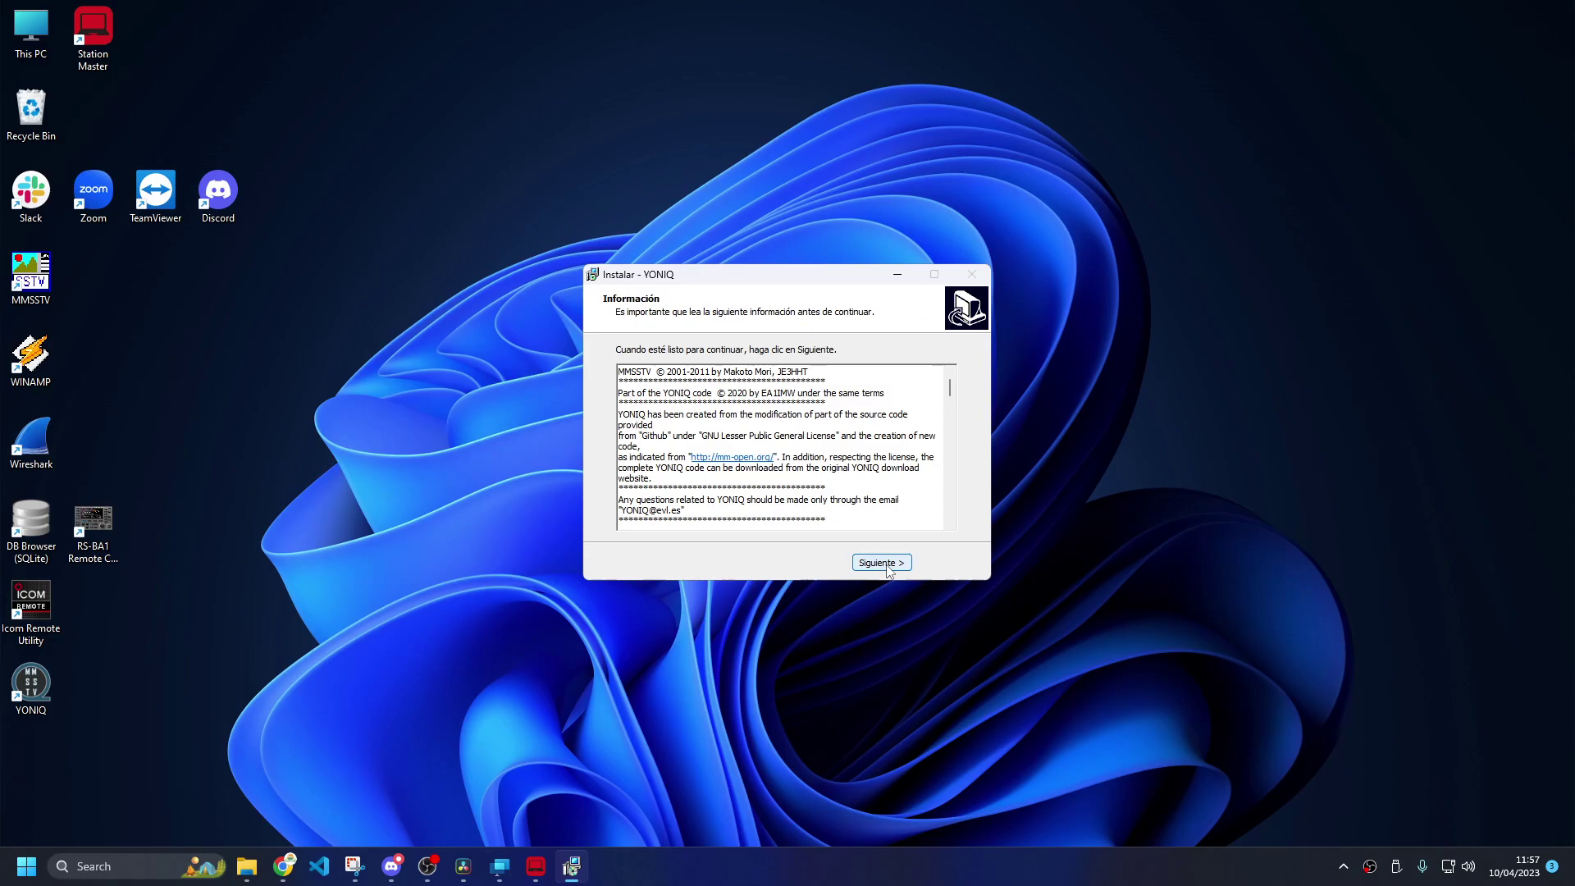
click(887, 572)
click(882, 564)
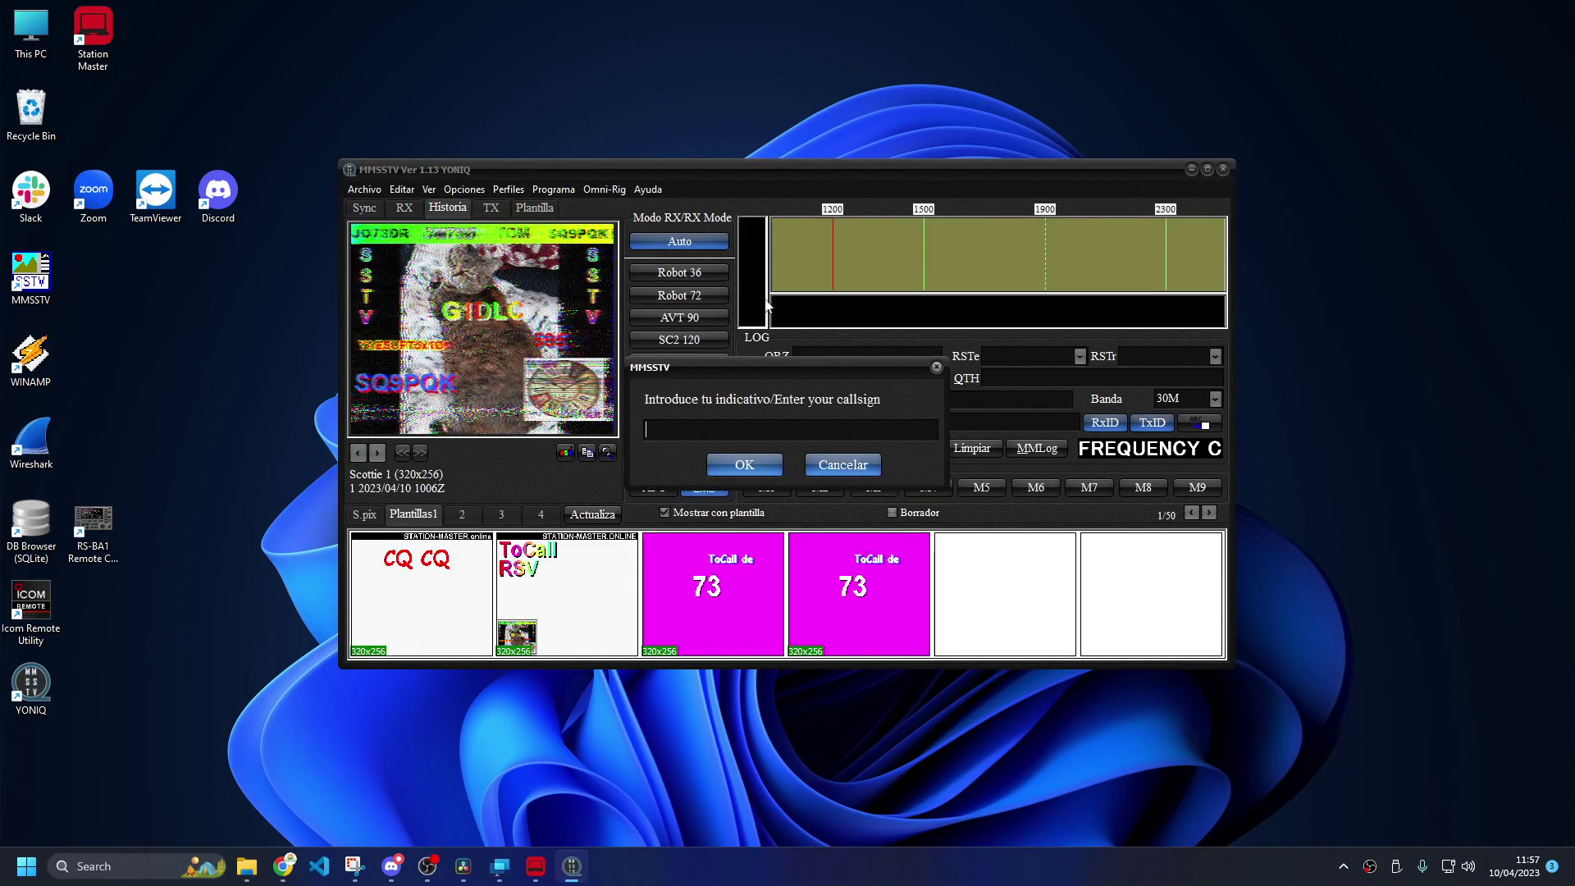
- Confirm the station callsign and enlarge the main window to show two template rows
drag(722, 298, 737, 299)
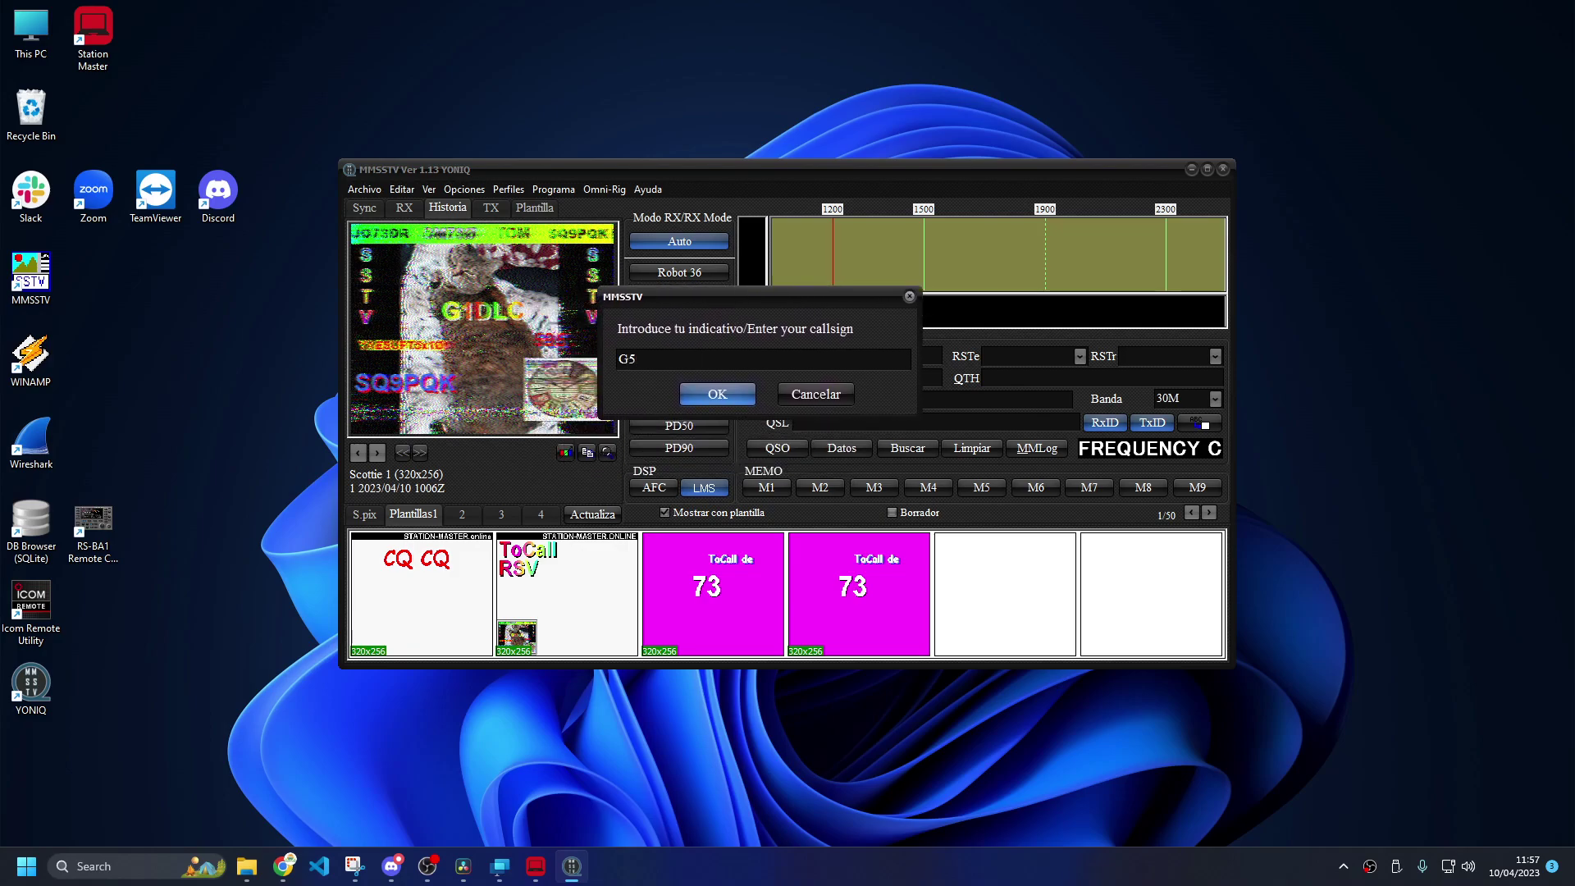
click(717, 394)
drag(774, 165, 706, 44)
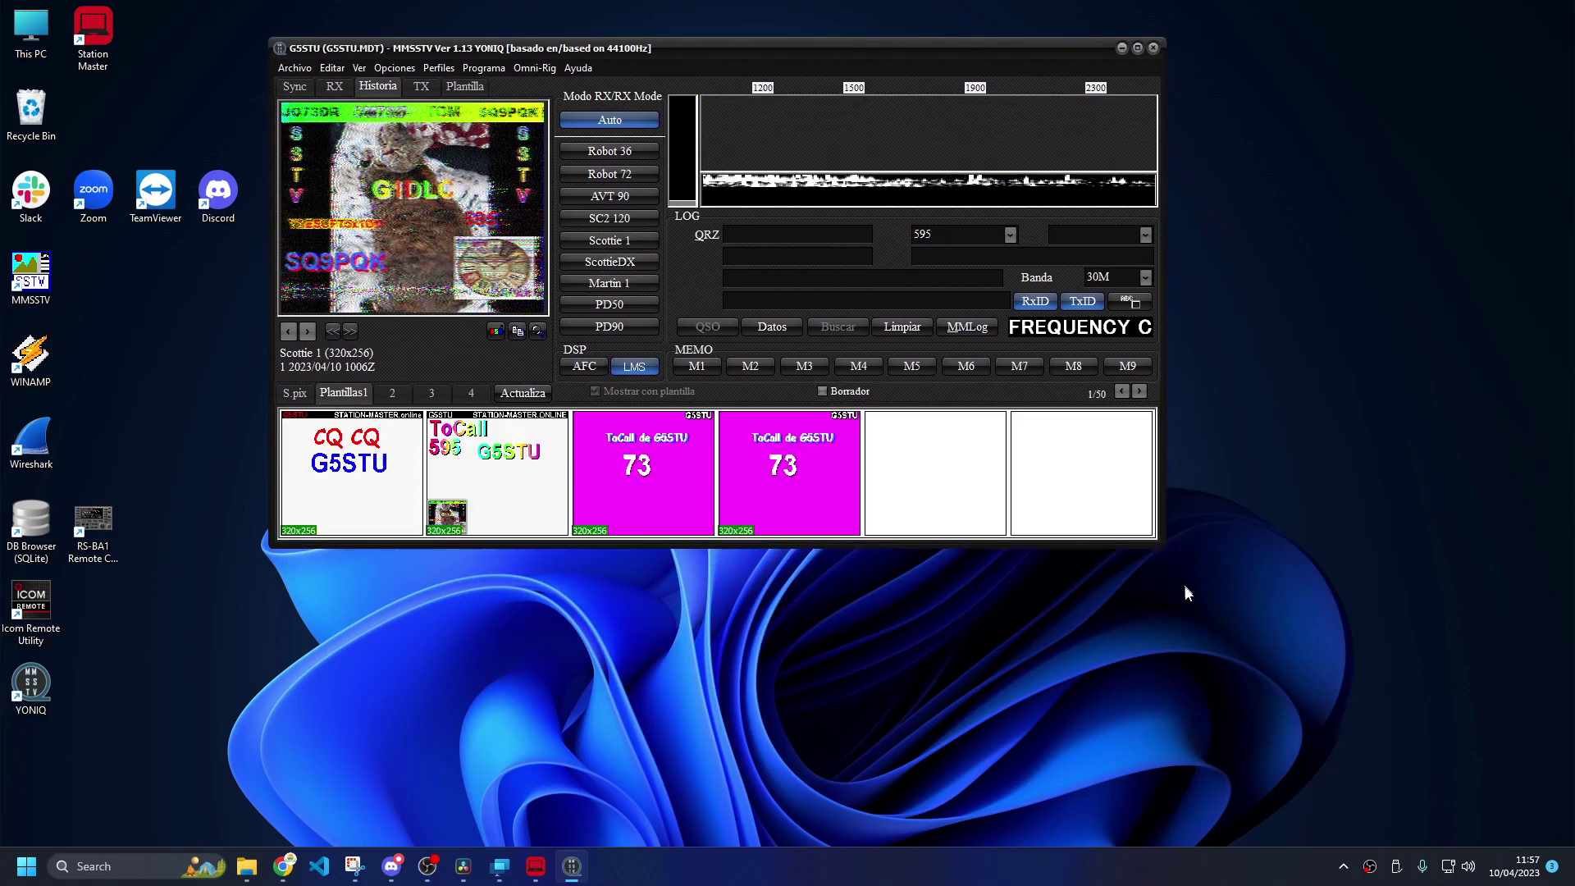
drag(1165, 546, 1222, 684)
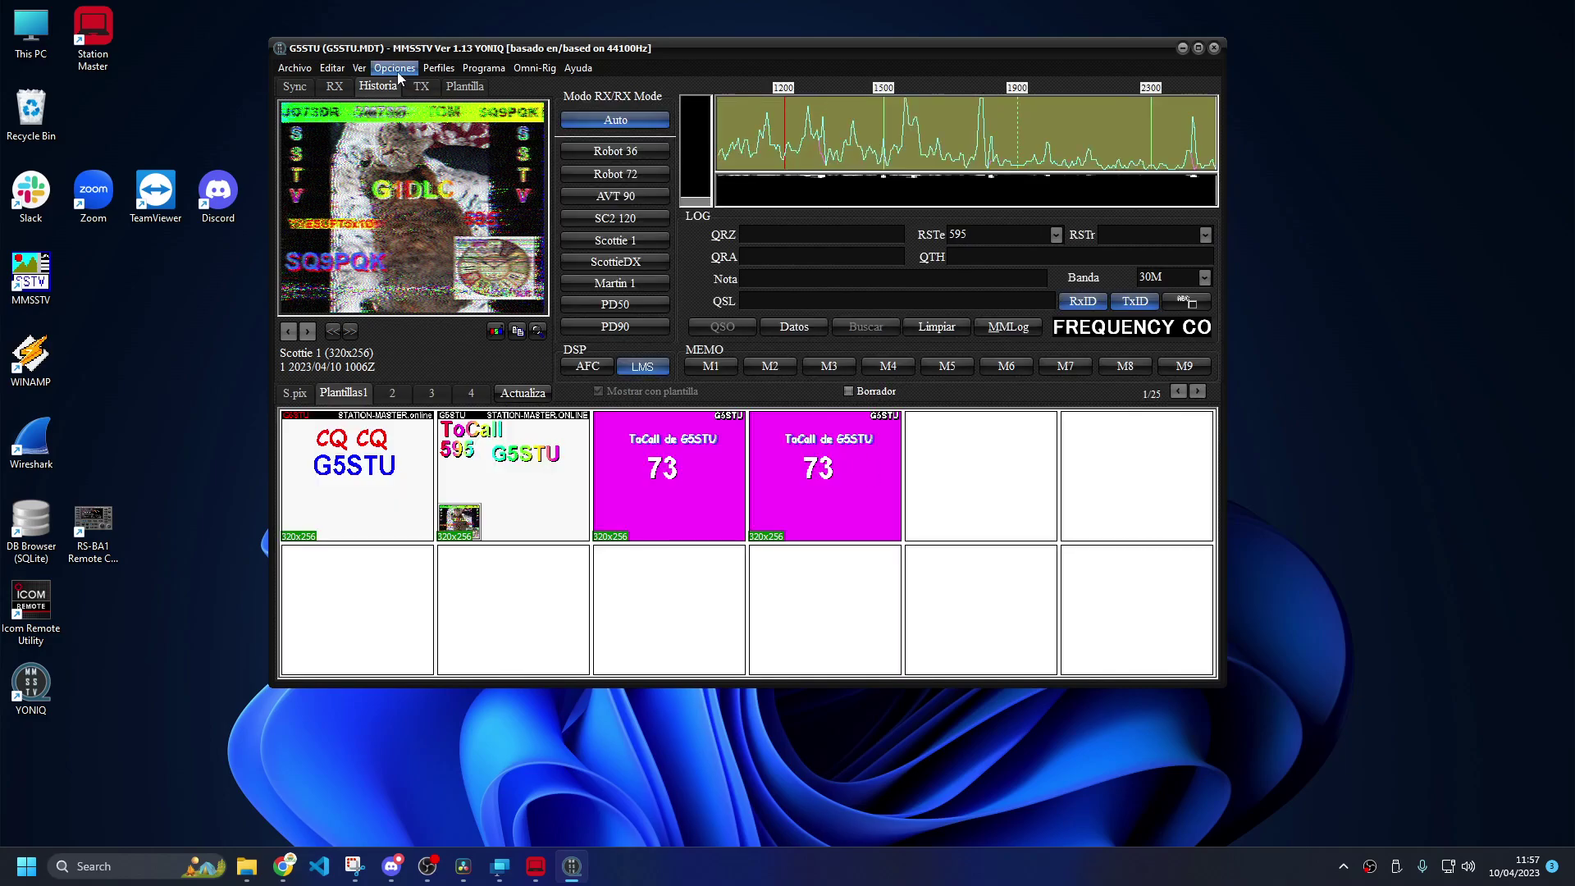
- Switch the interface language to English in the Setup Misc settings
click(397, 69)
click(429, 166)
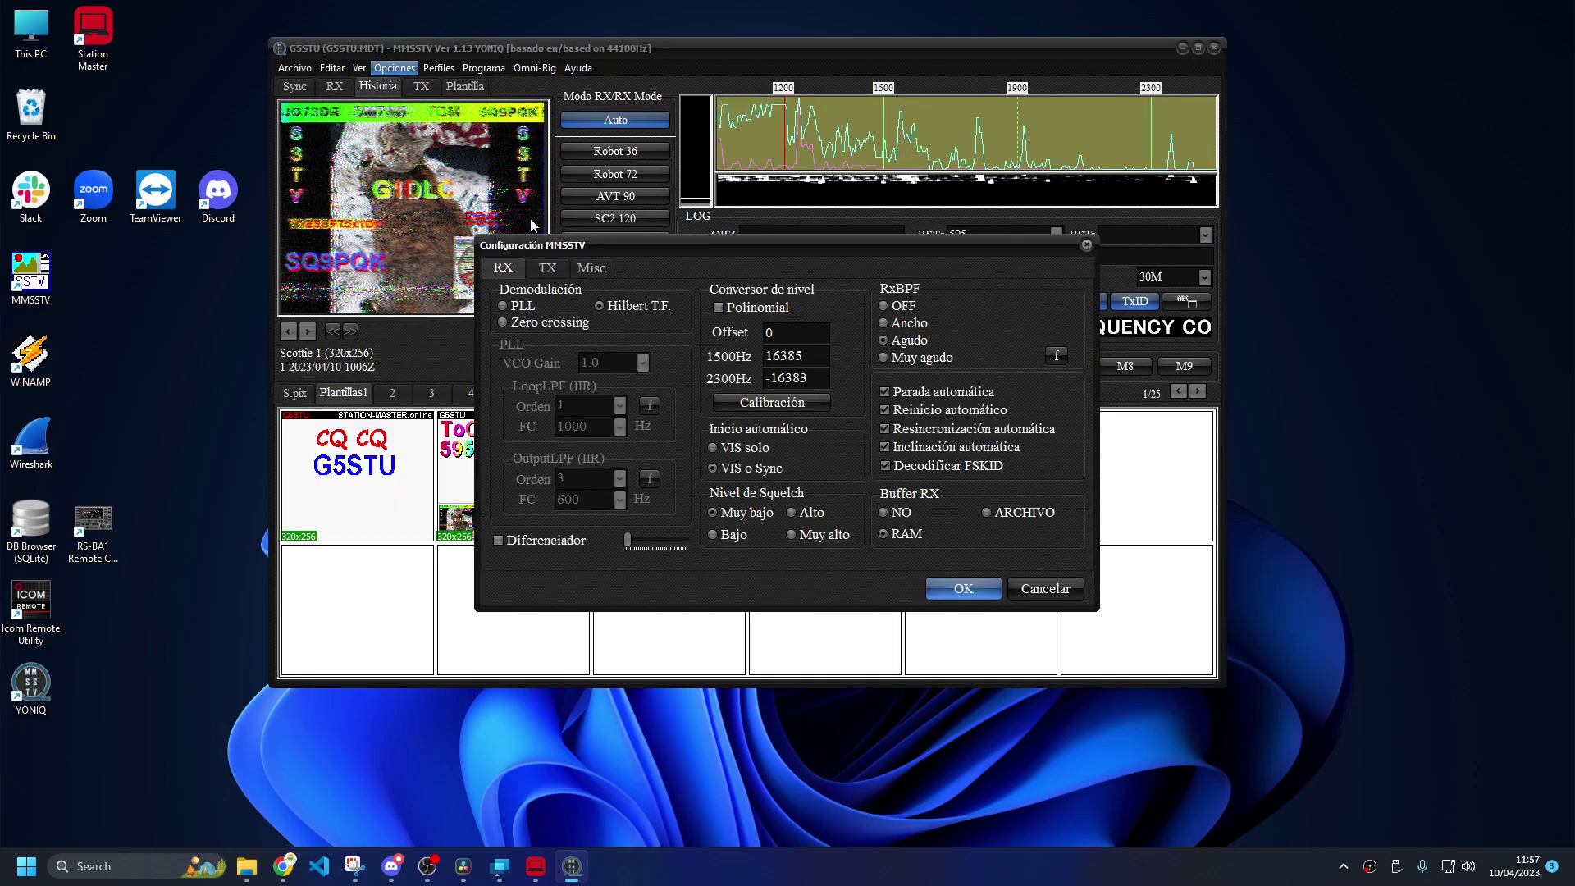
click(594, 268)
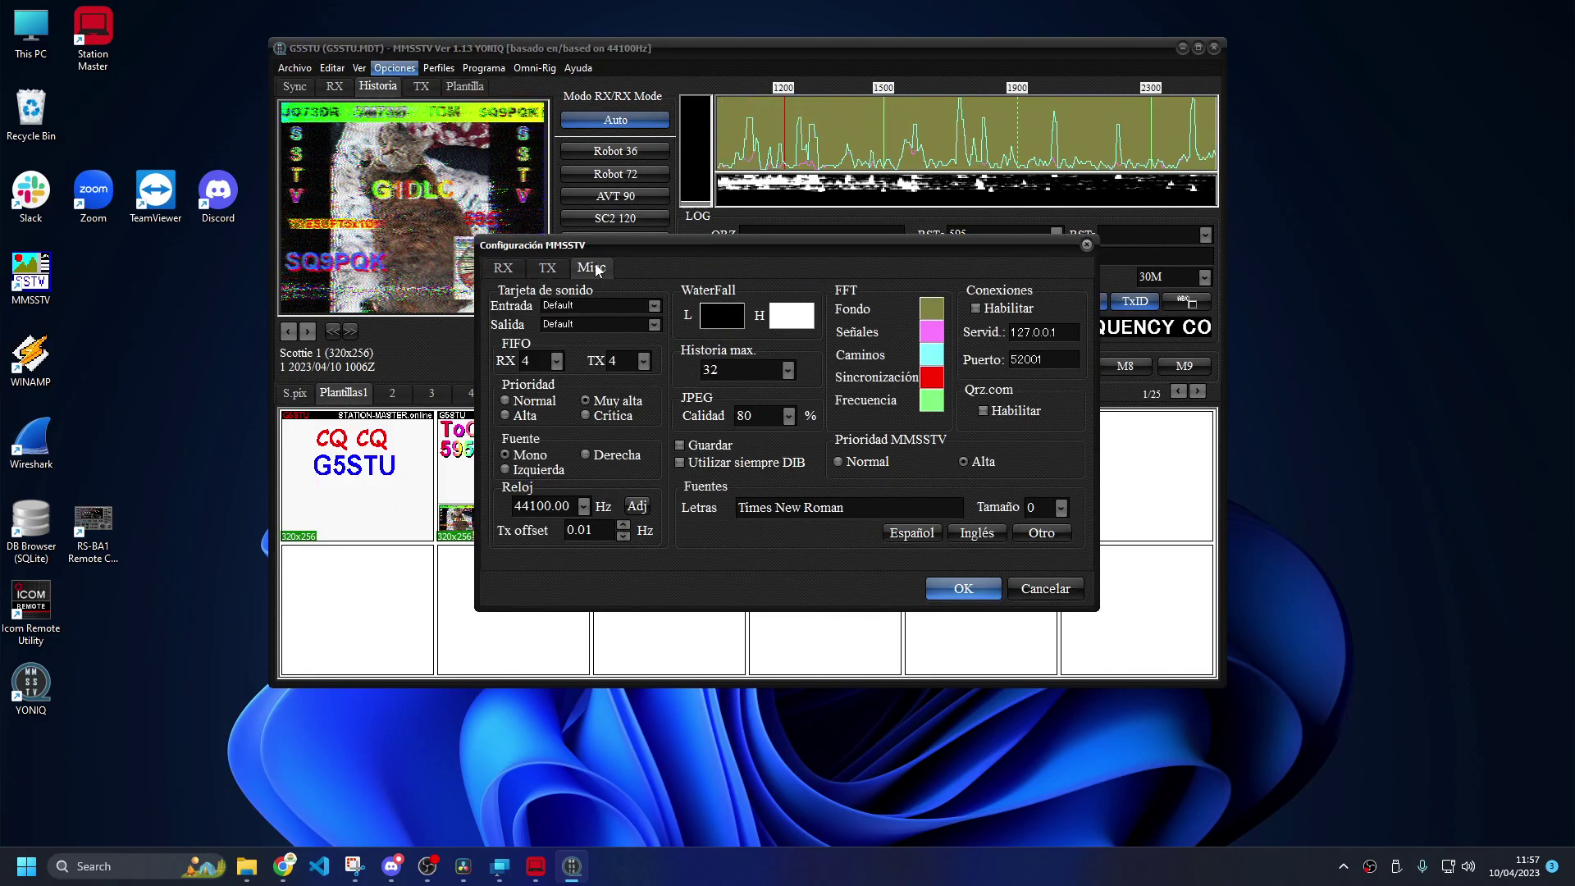
click(978, 535)
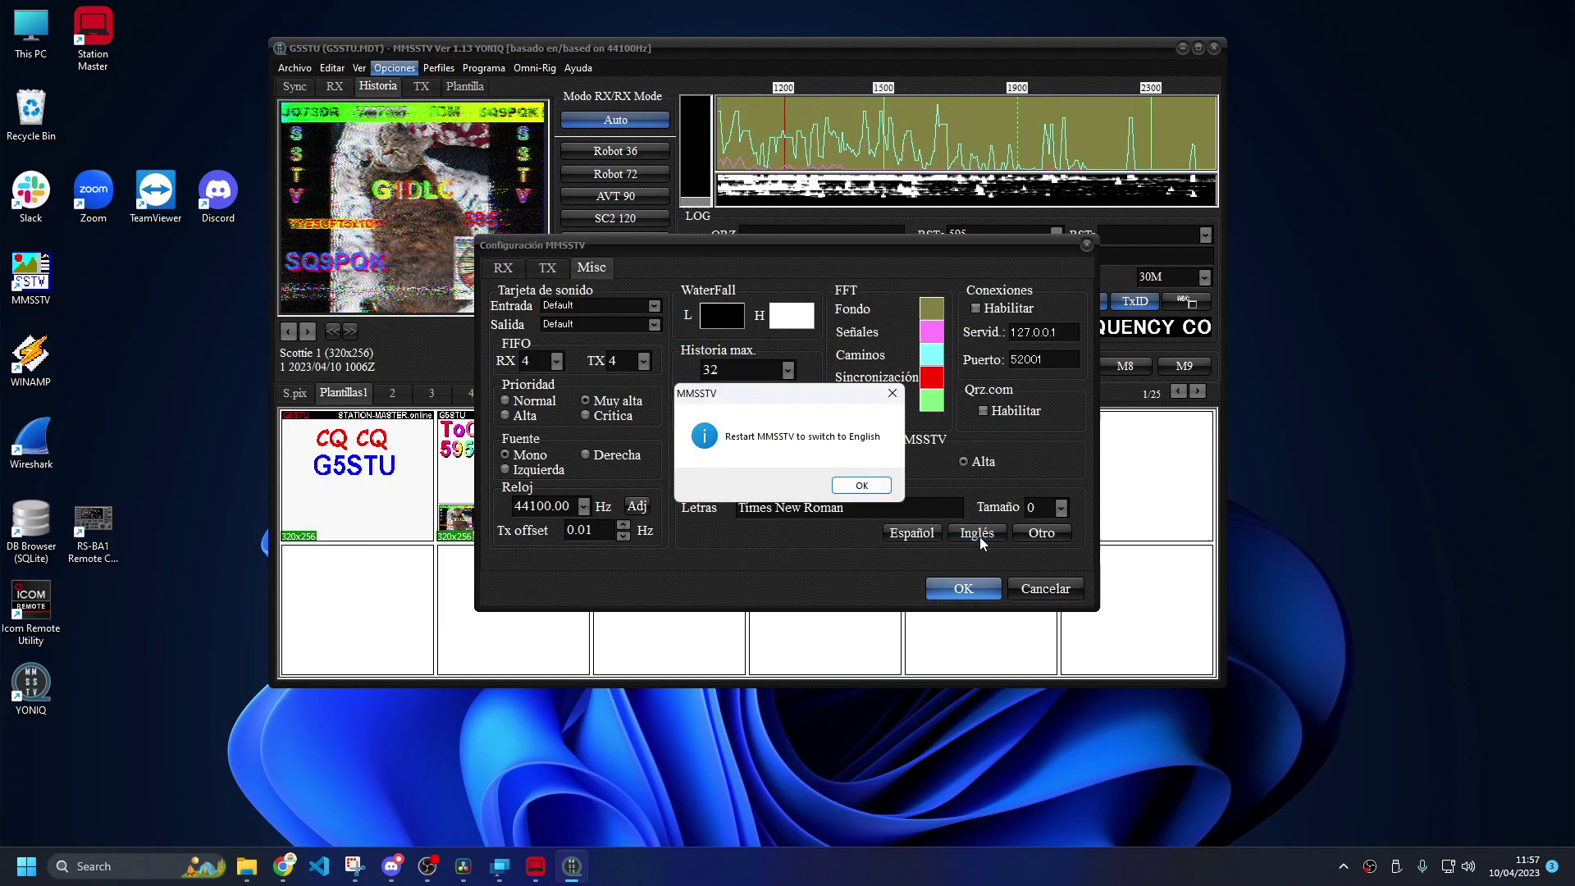
click(861, 486)
- Use the USB AUDIO CODEC for sound input and output and enable Omni-Rig radio control
click(963, 589)
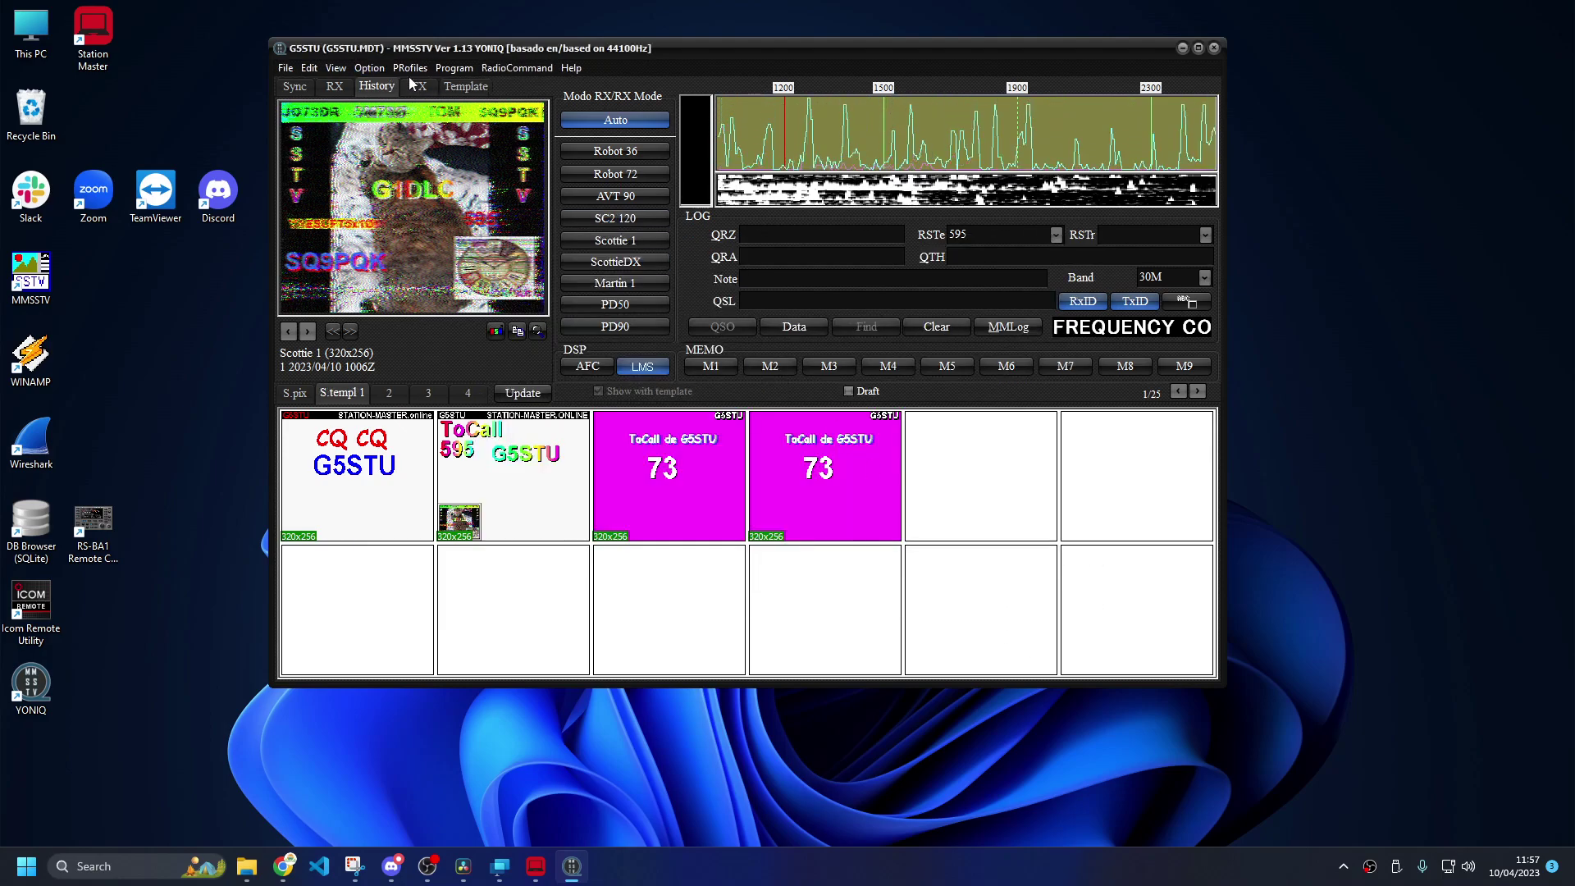
click(369, 68)
click(397, 165)
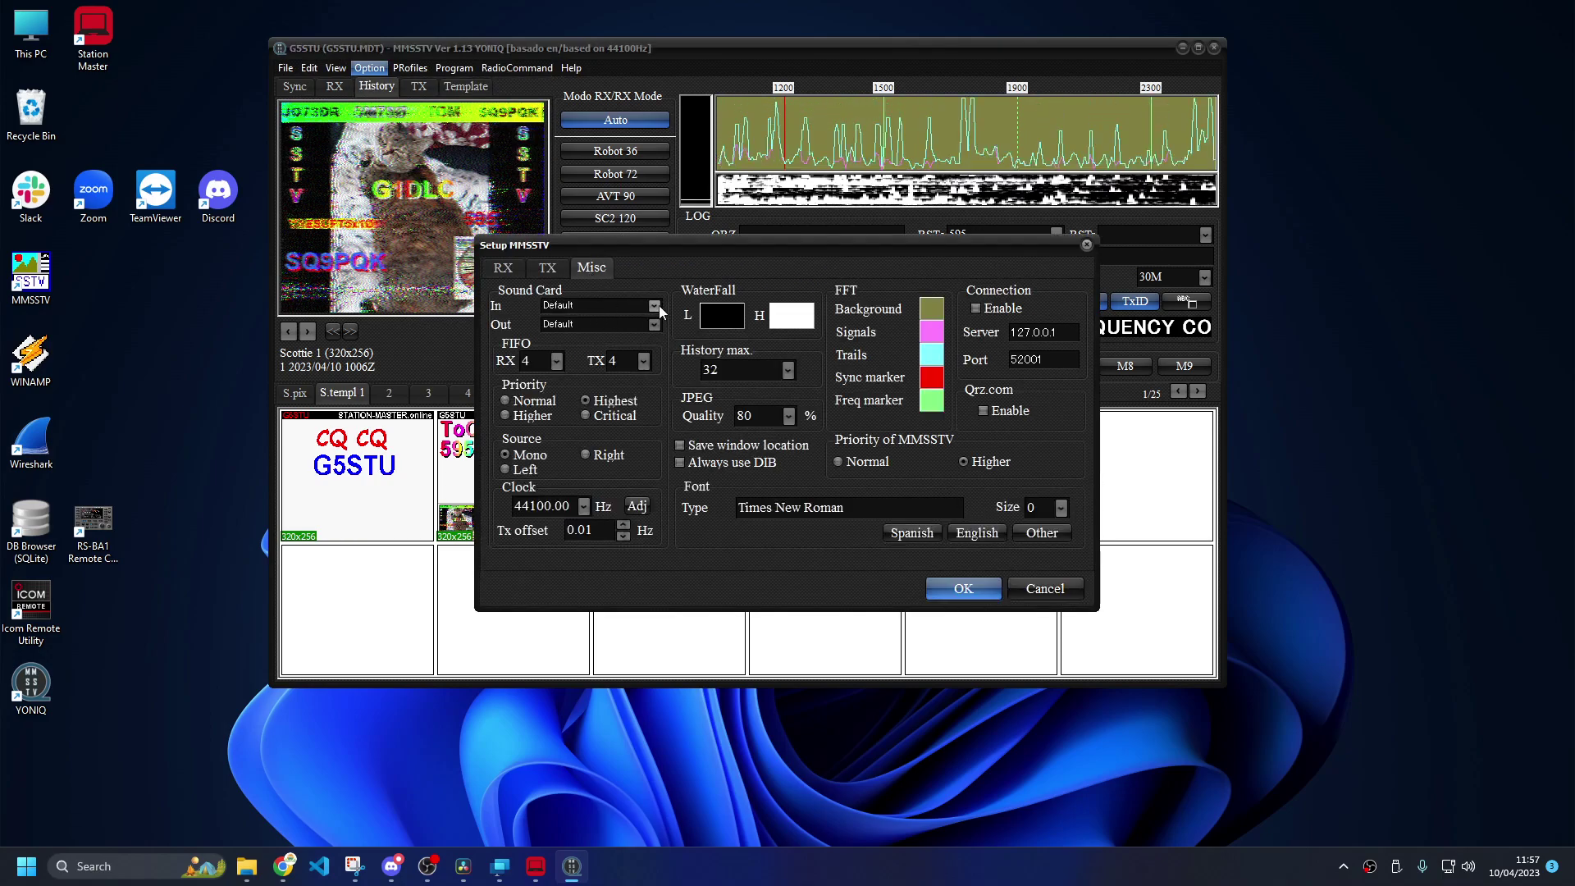
click(654, 305)
click(649, 347)
click(653, 324)
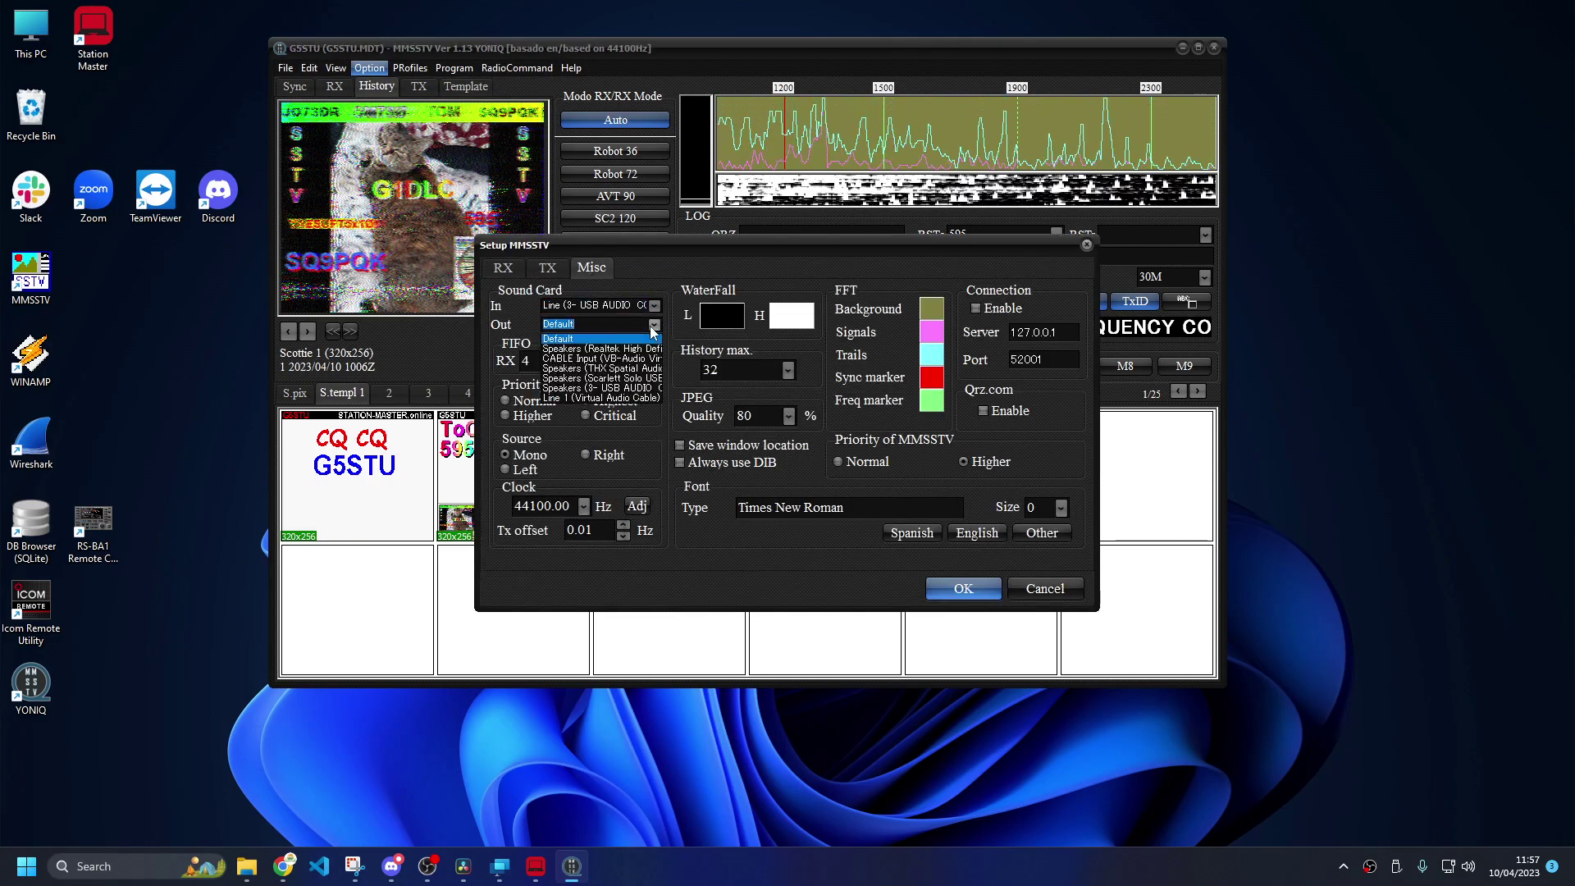
click(644, 387)
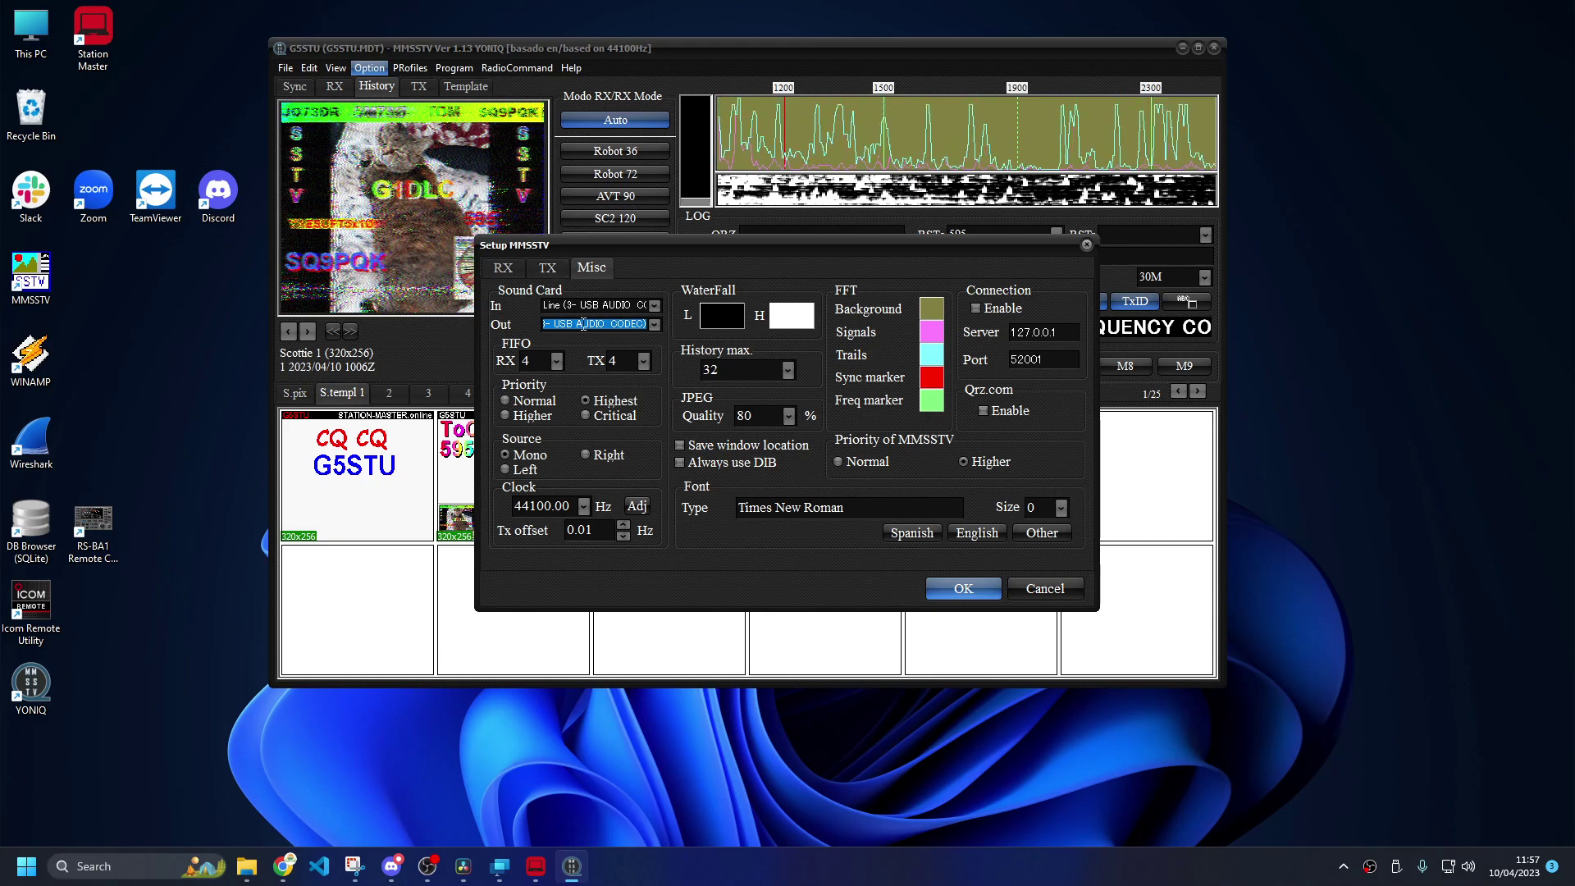
click(547, 269)
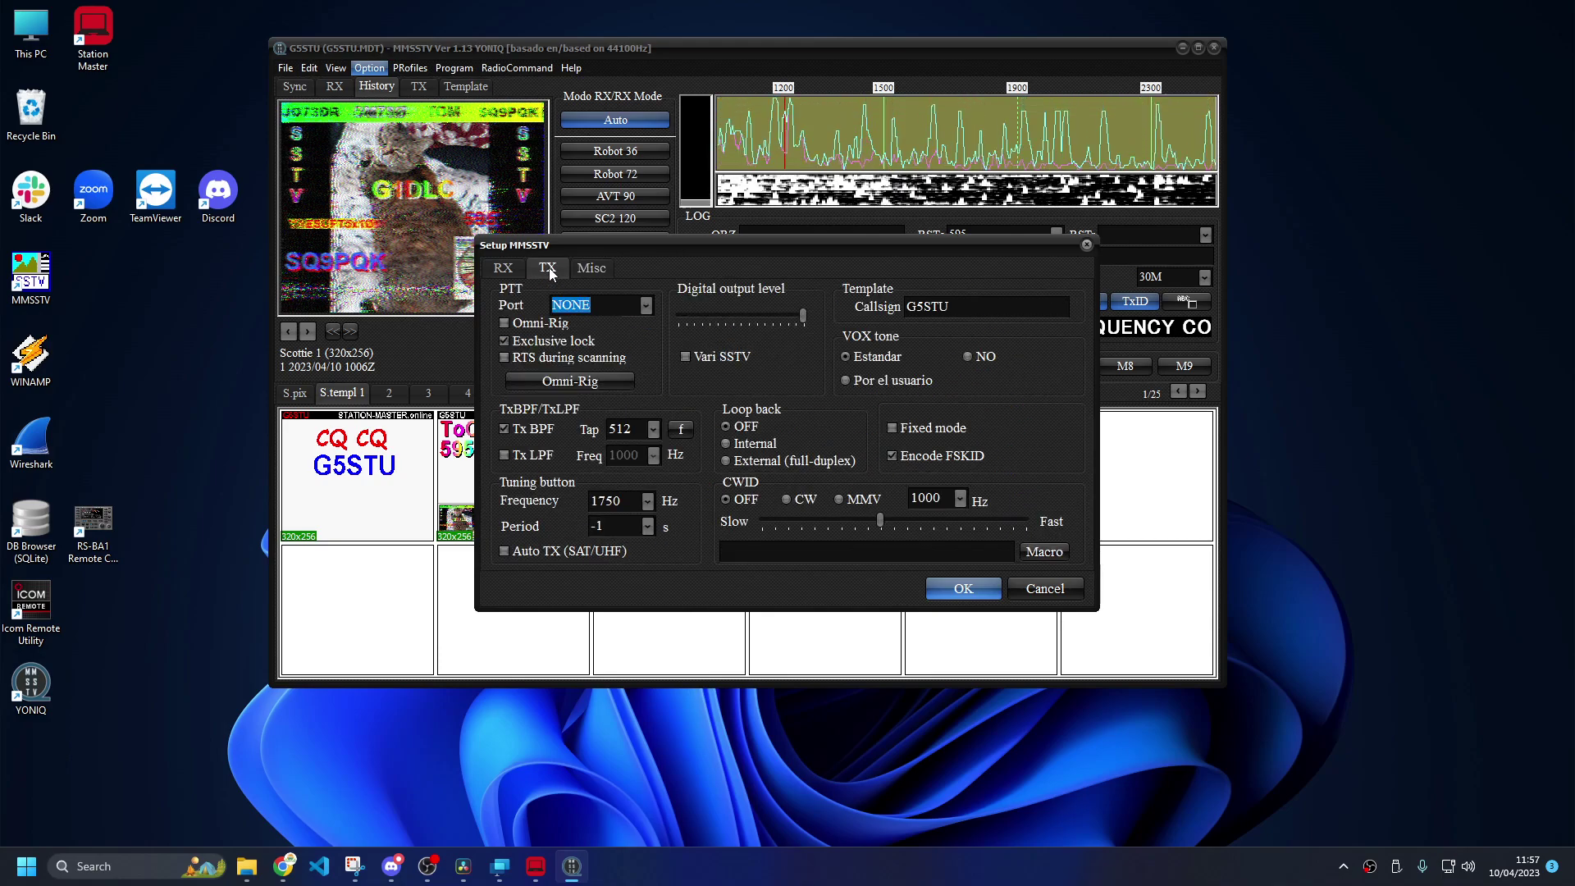
click(505, 322)
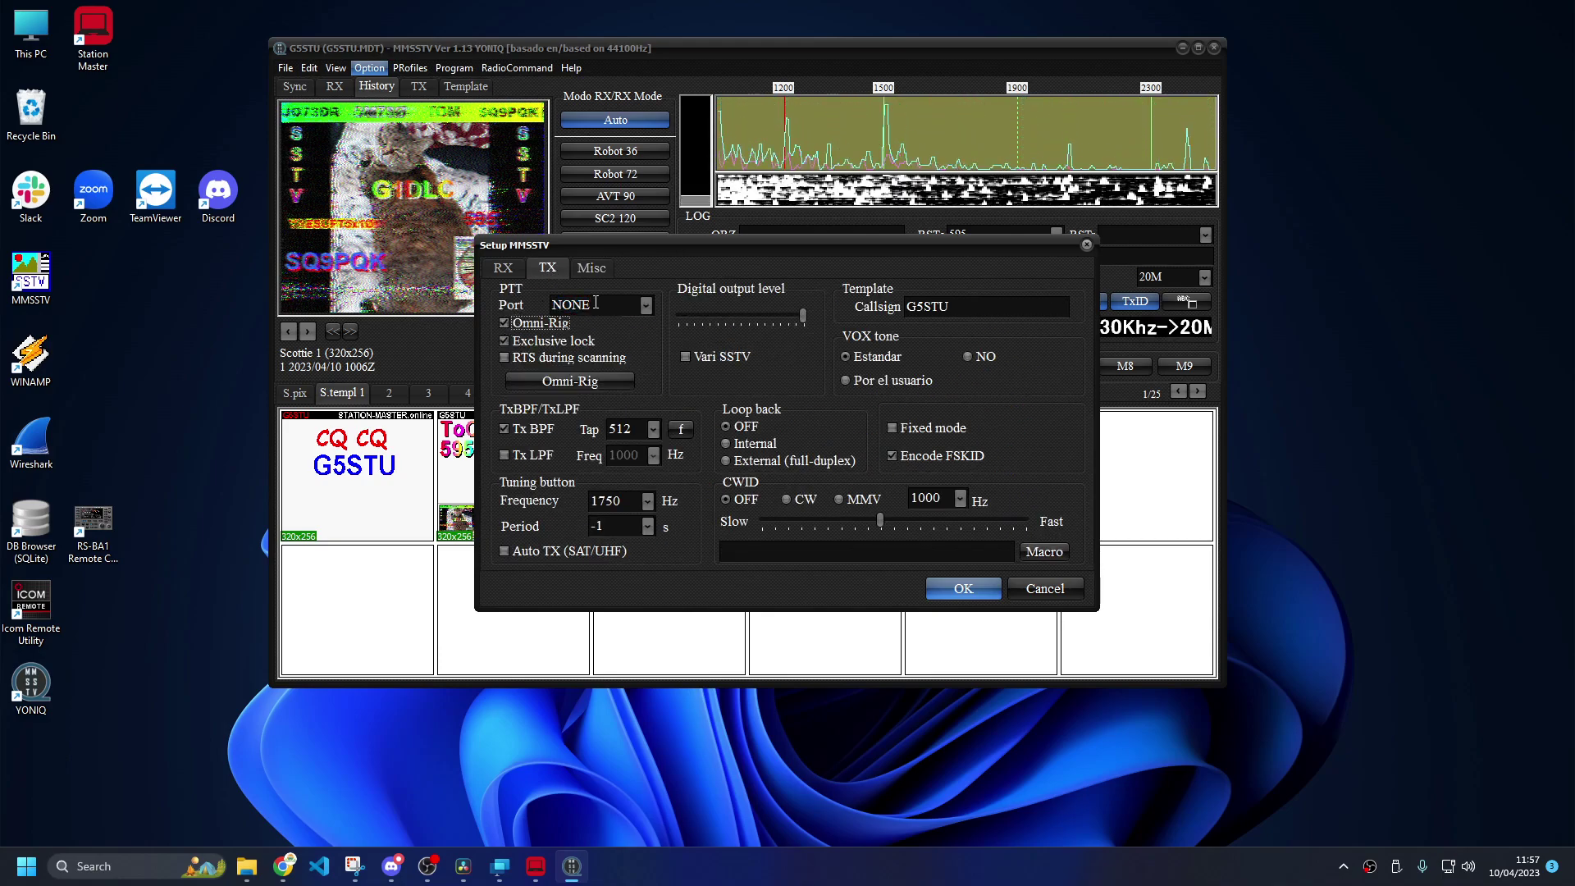
click(955, 588)
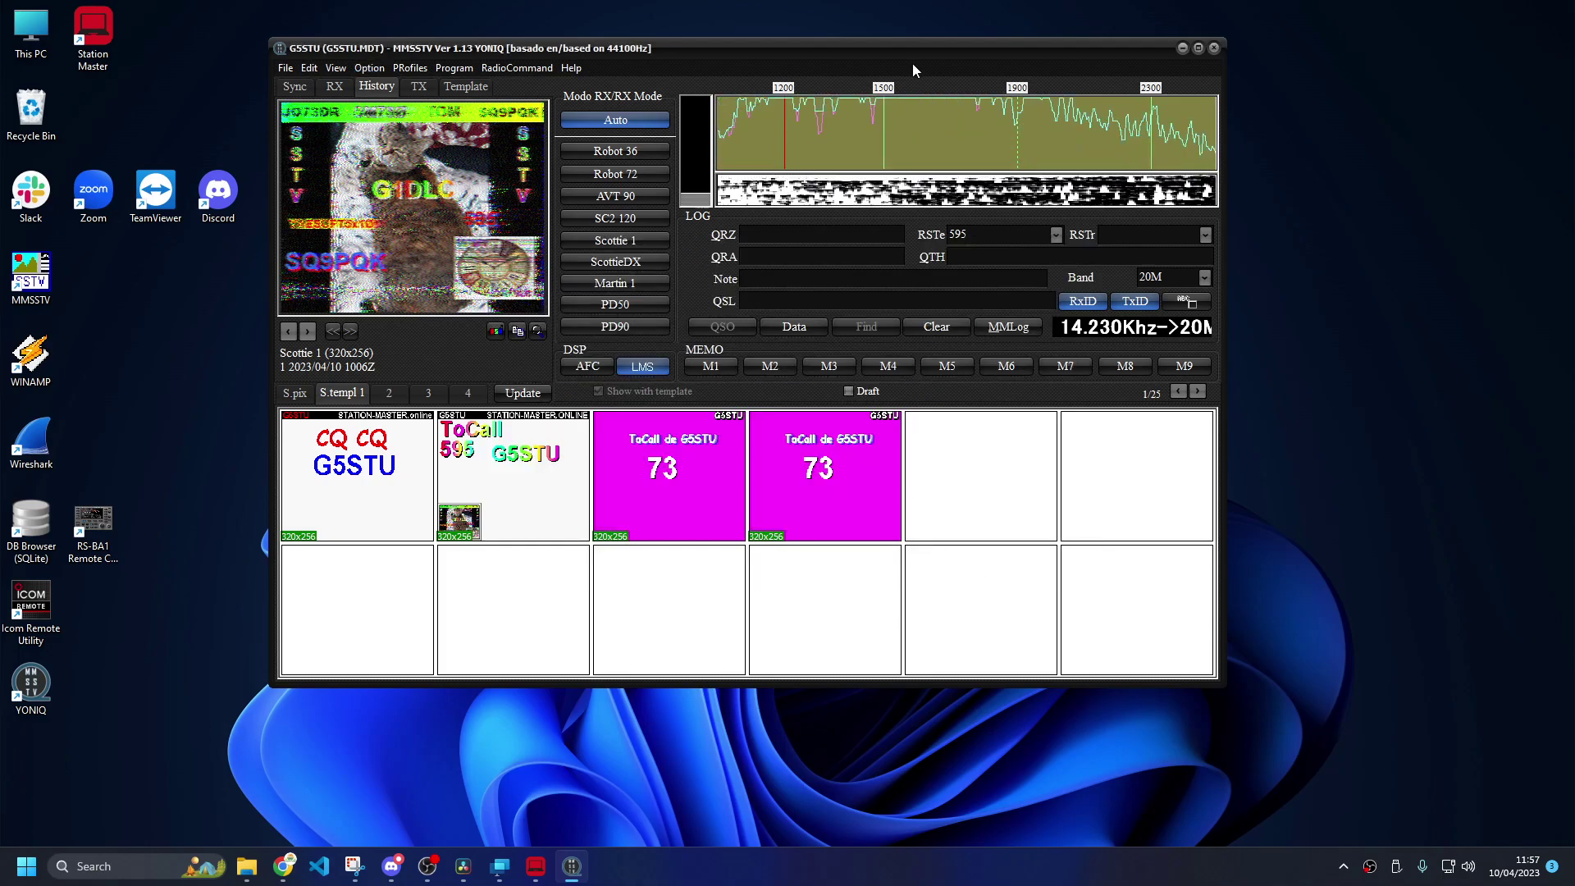
- Enlarge the main window to three template rows, then review the Misc, RX and TX settings
drag(909, 52, 869, 48)
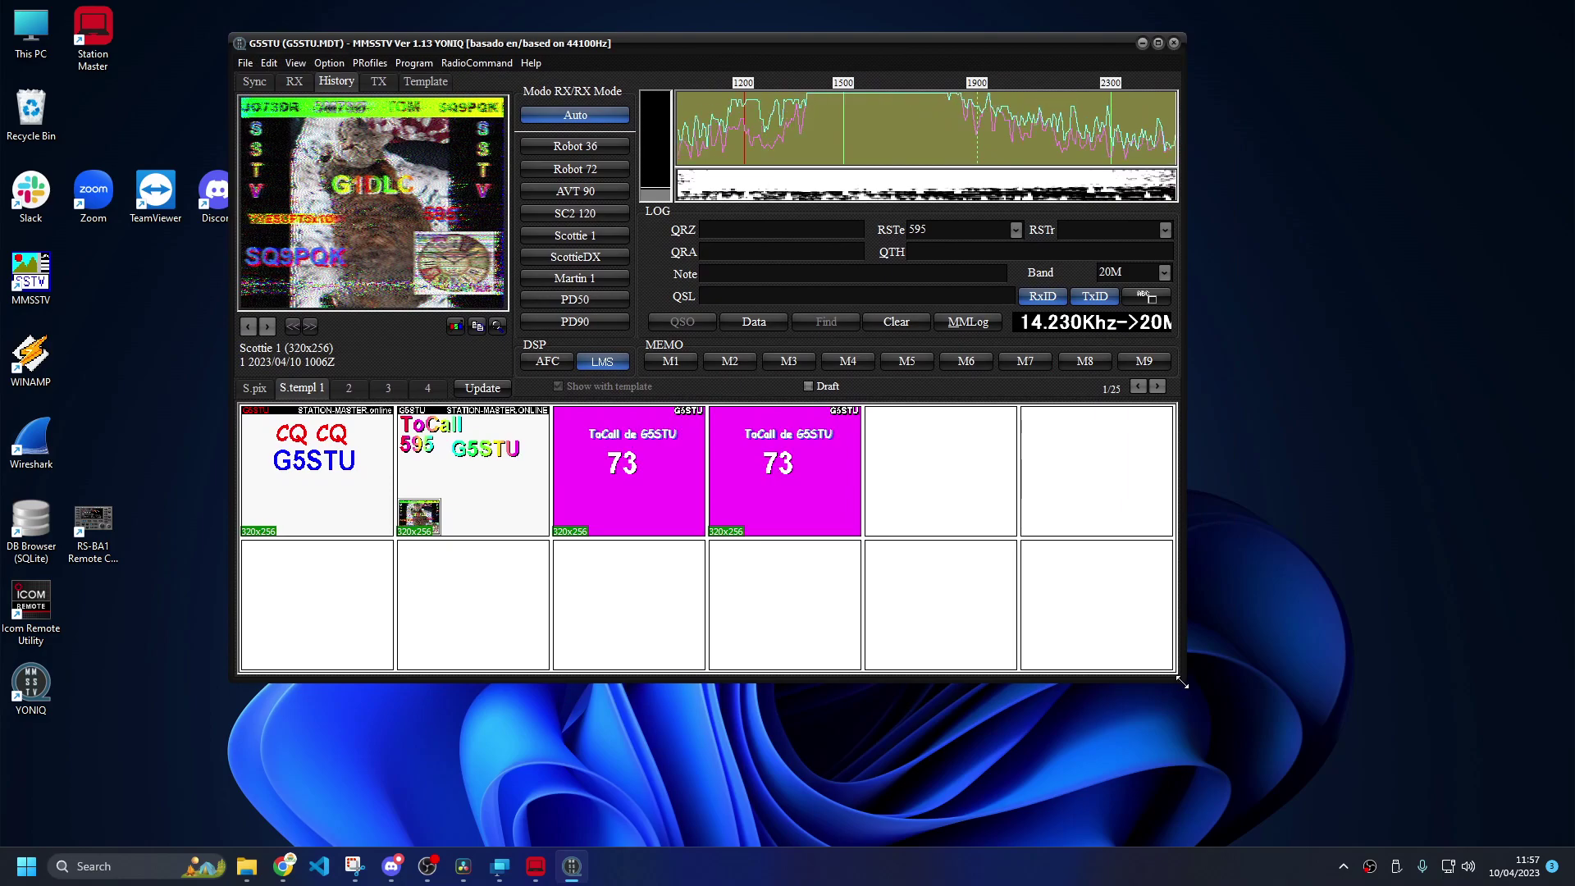
drag(1179, 683, 1229, 738)
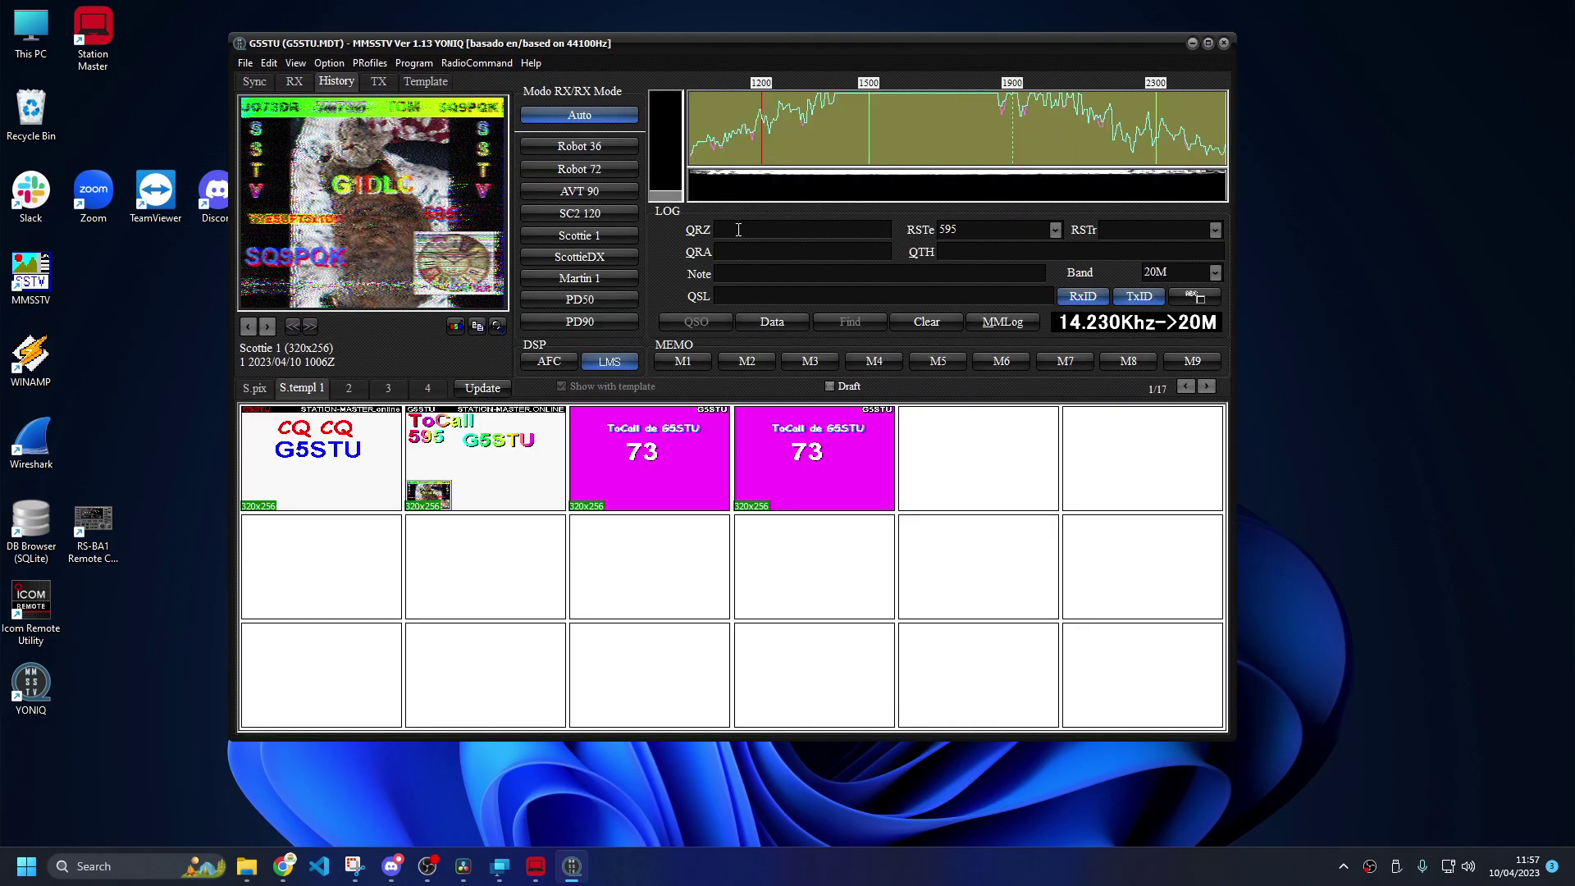
click(328, 63)
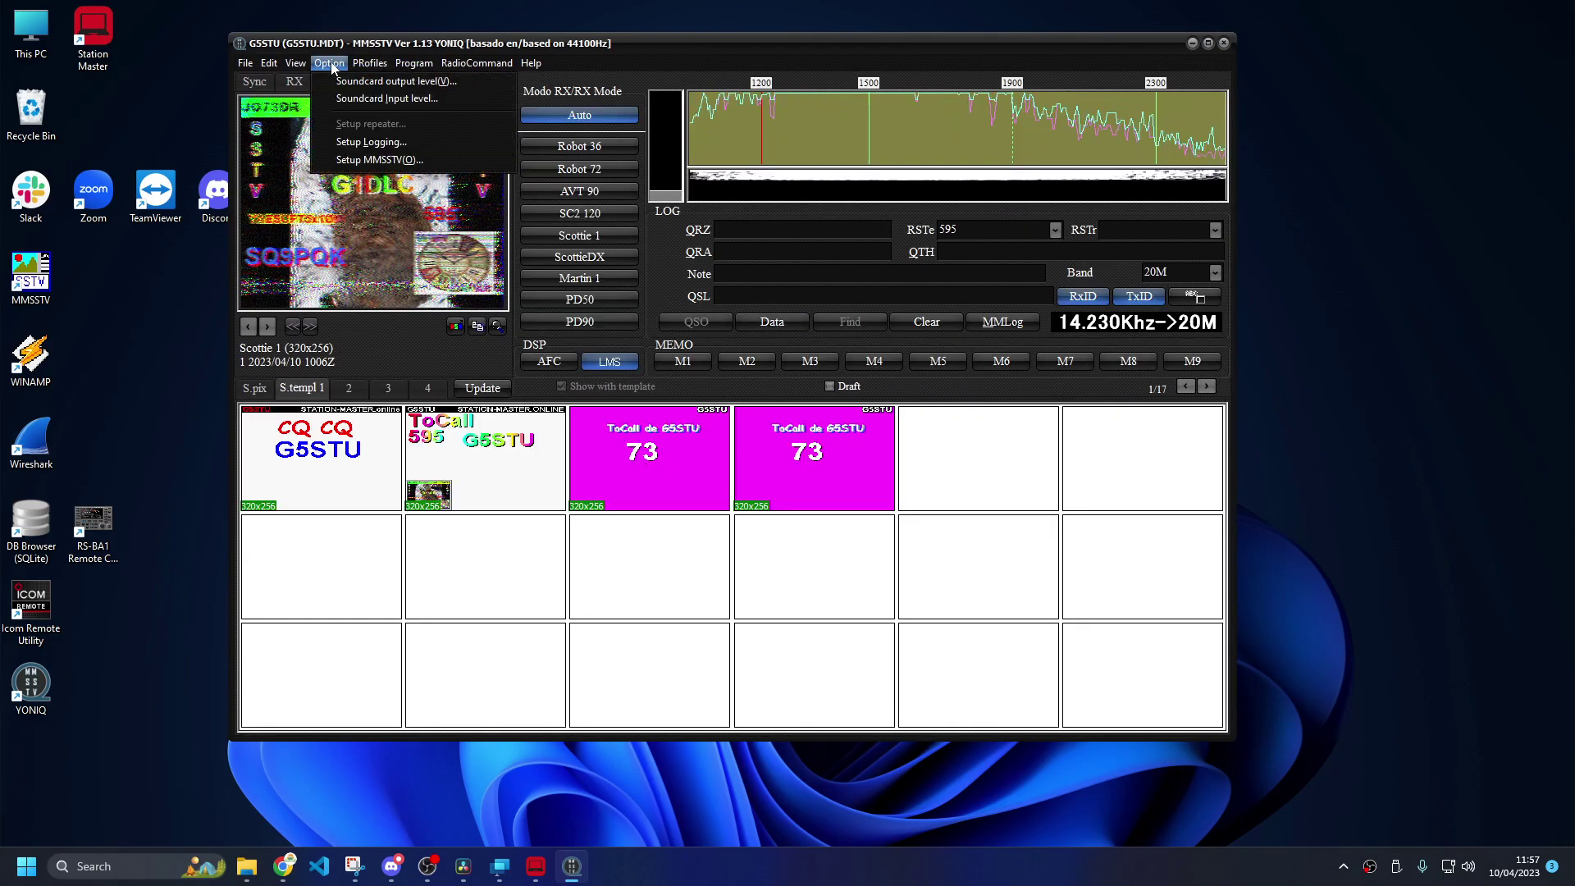
click(379, 160)
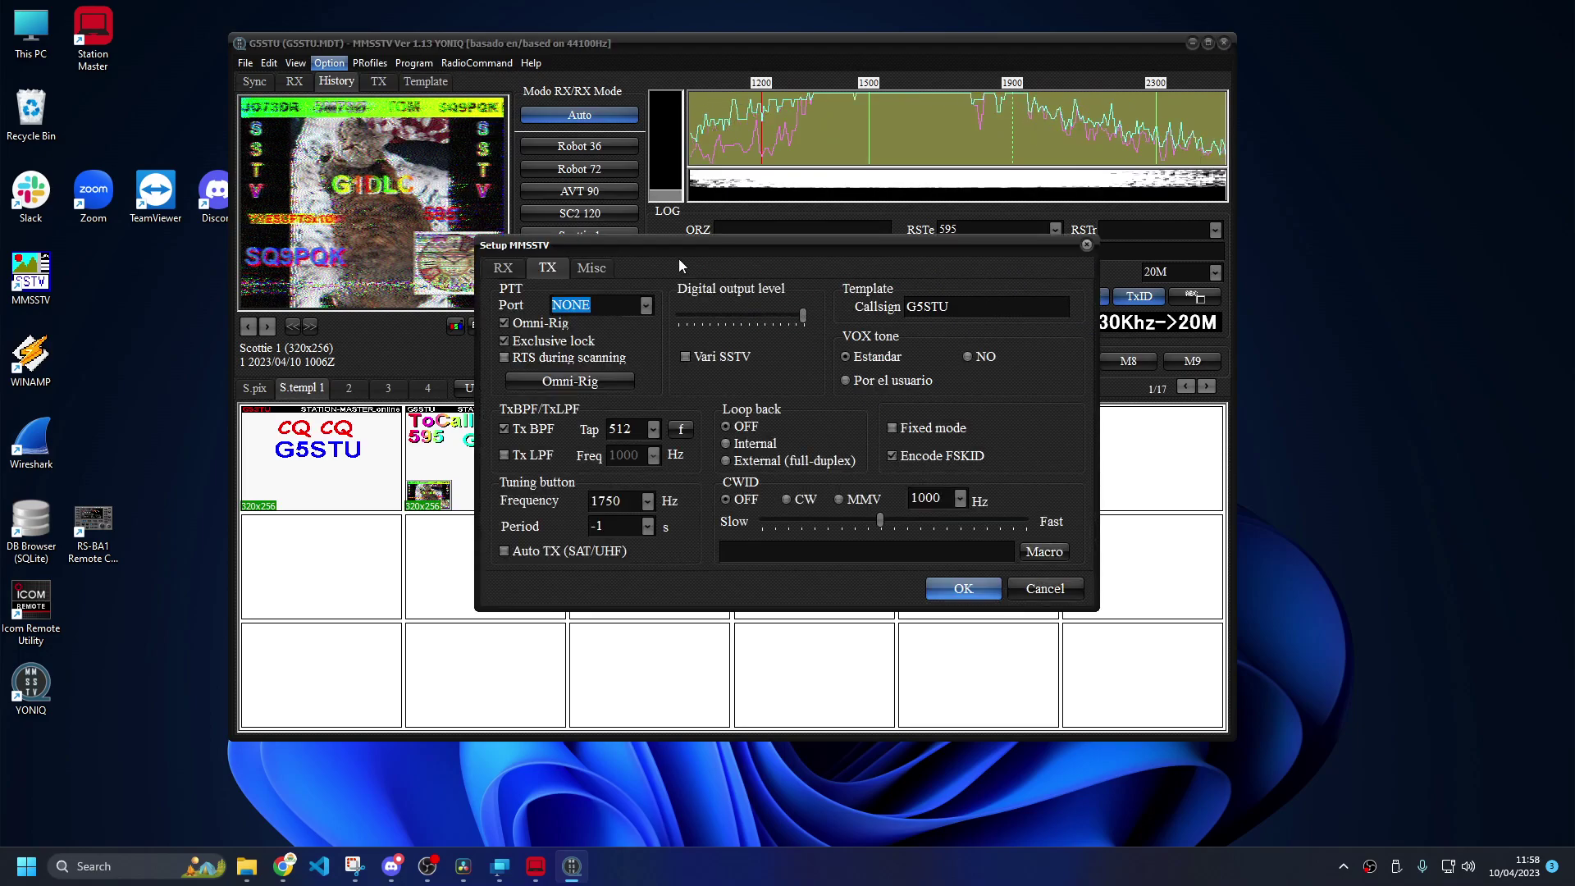
click(594, 269)
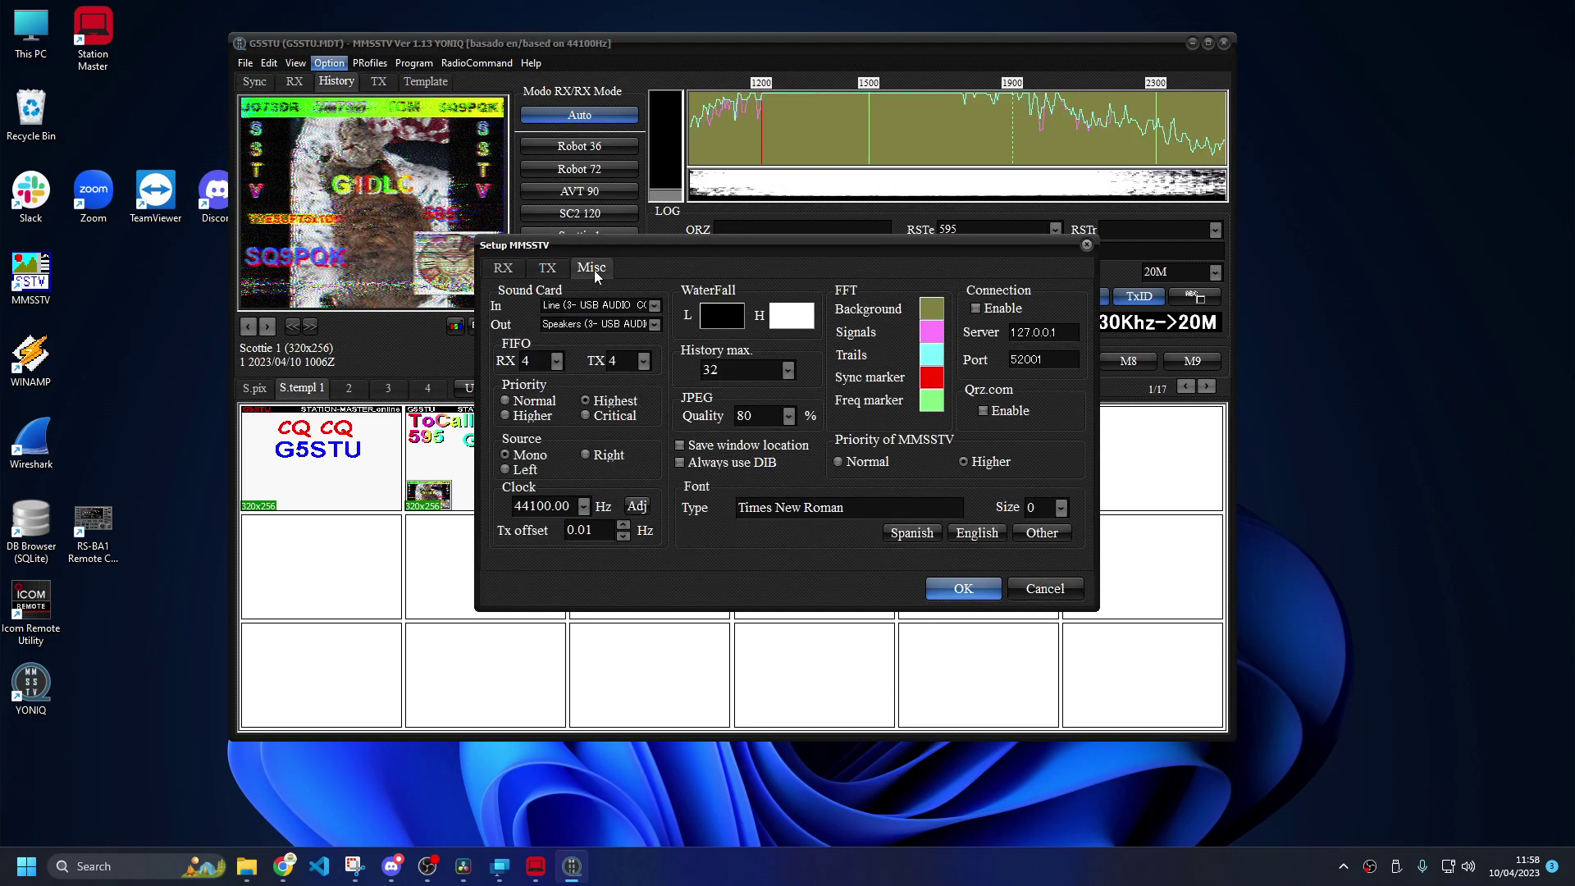
click(504, 268)
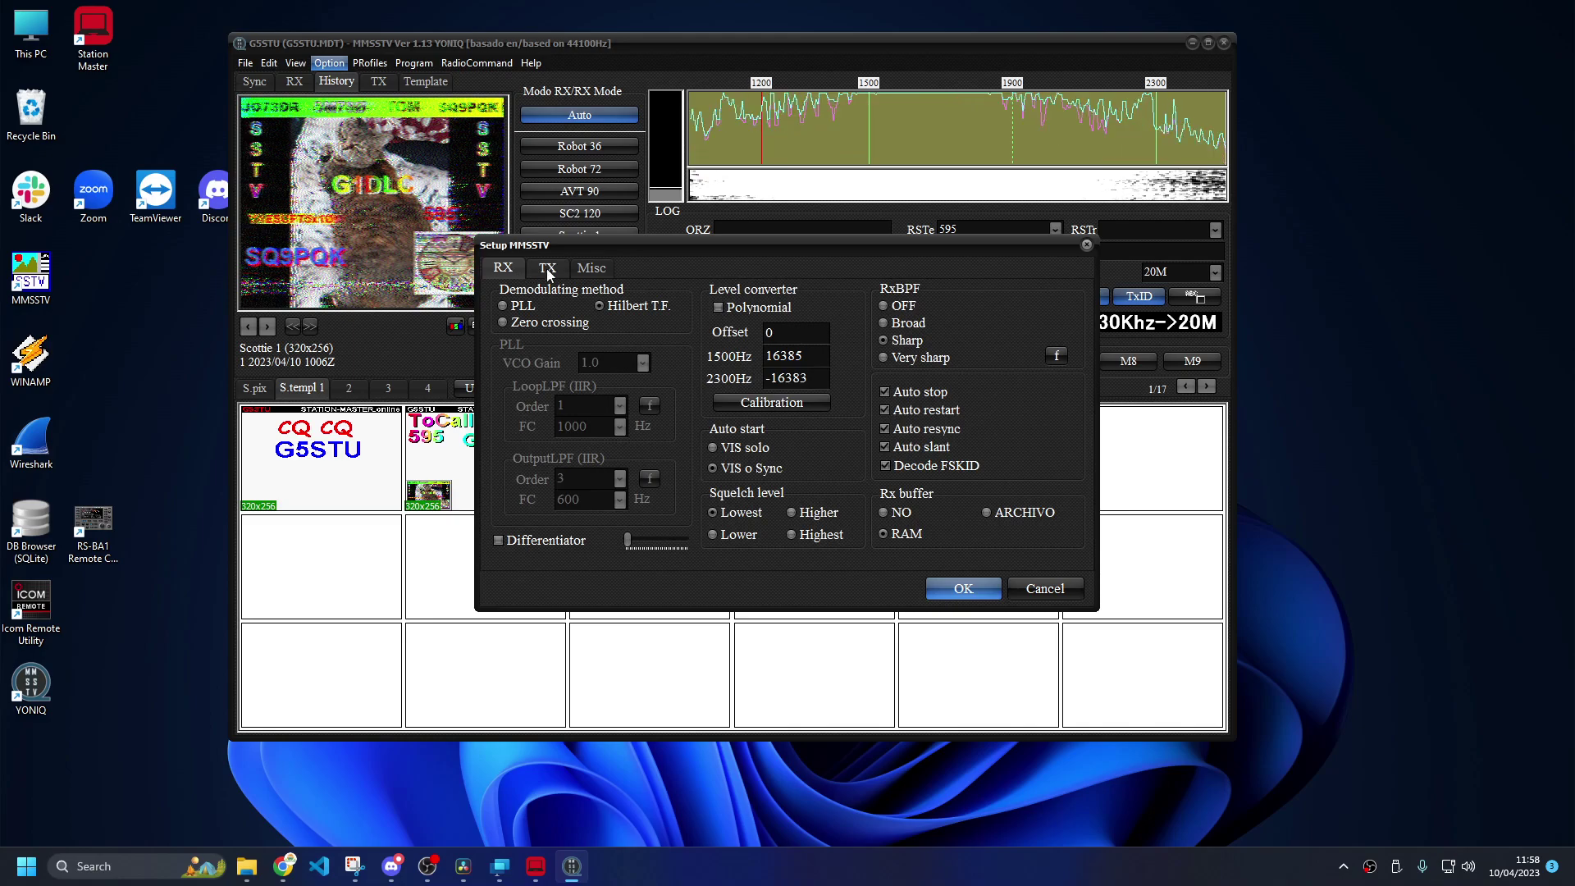
click(547, 268)
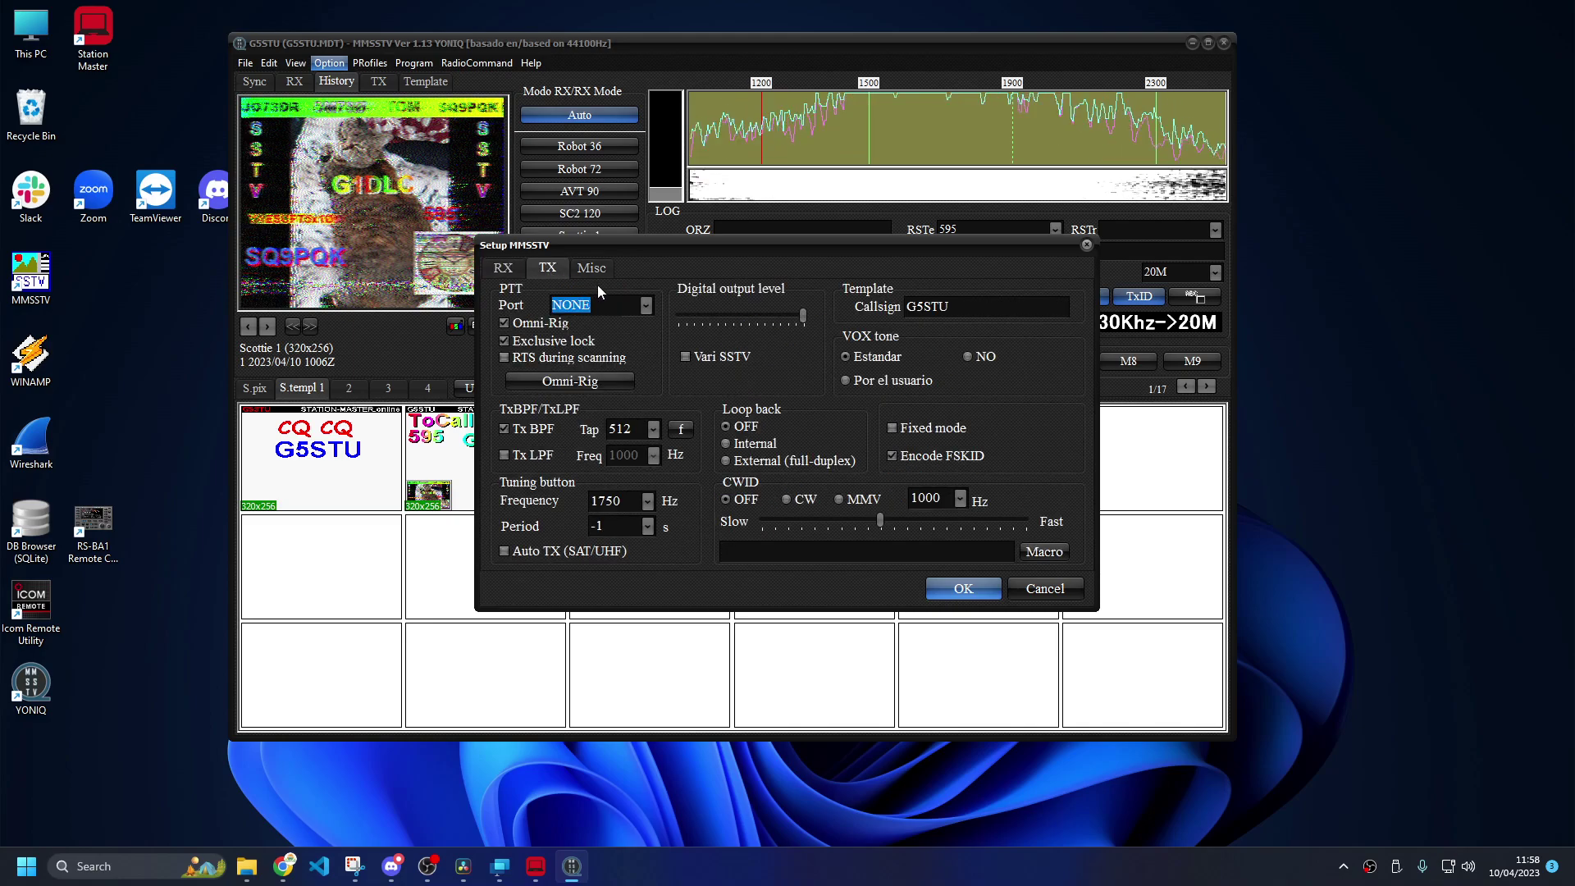
click(1086, 246)
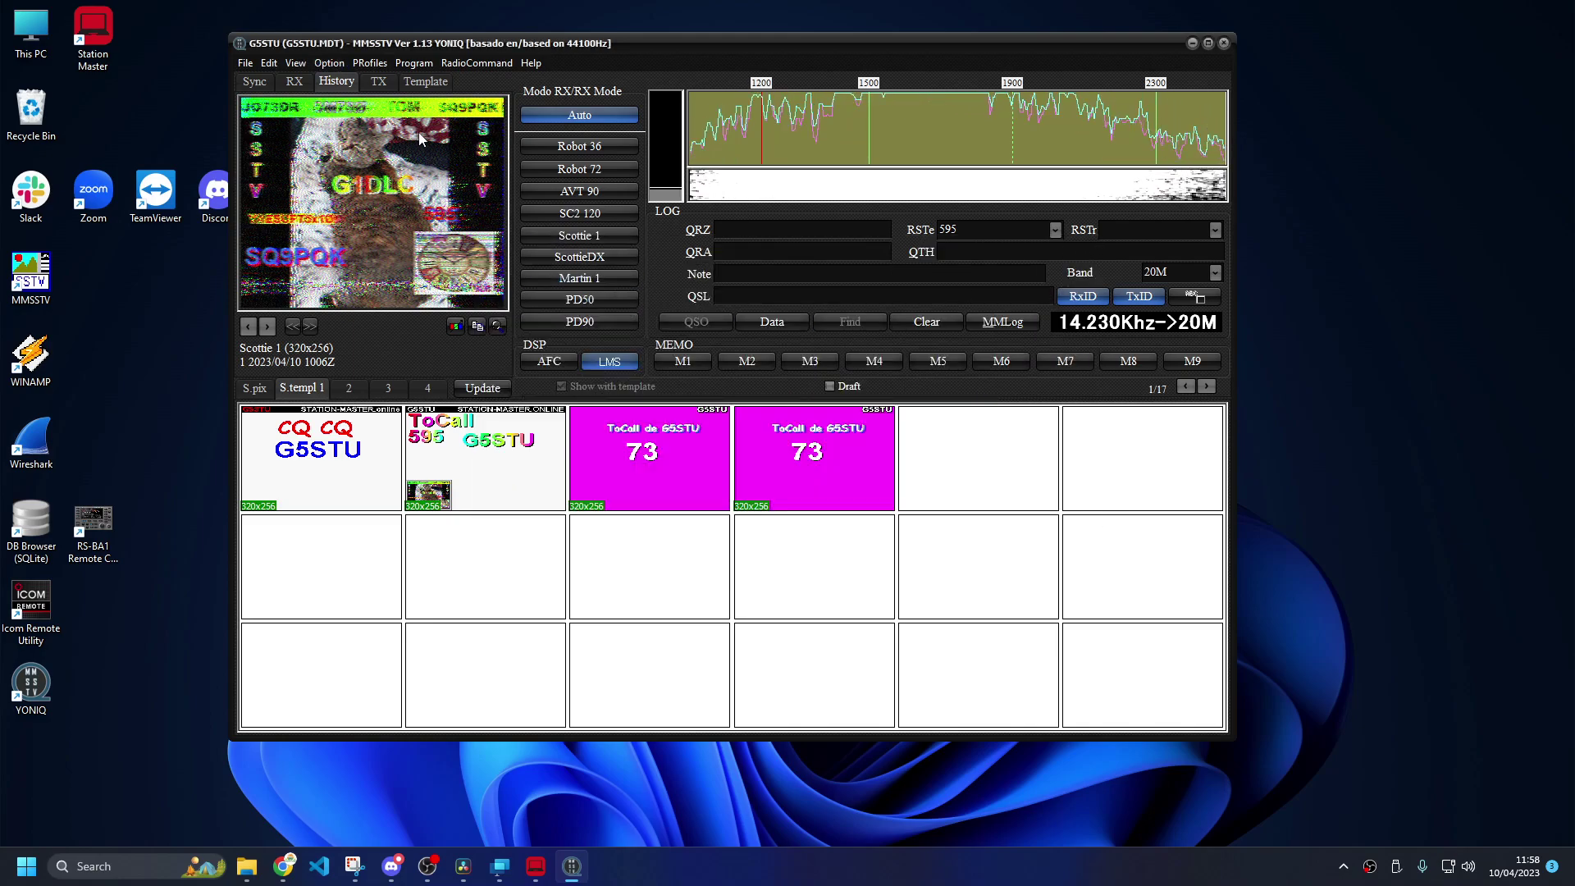
- Load the man's photo, overlay the CQ CQ template, and nudge its callsign and CQ text lower
click(256, 392)
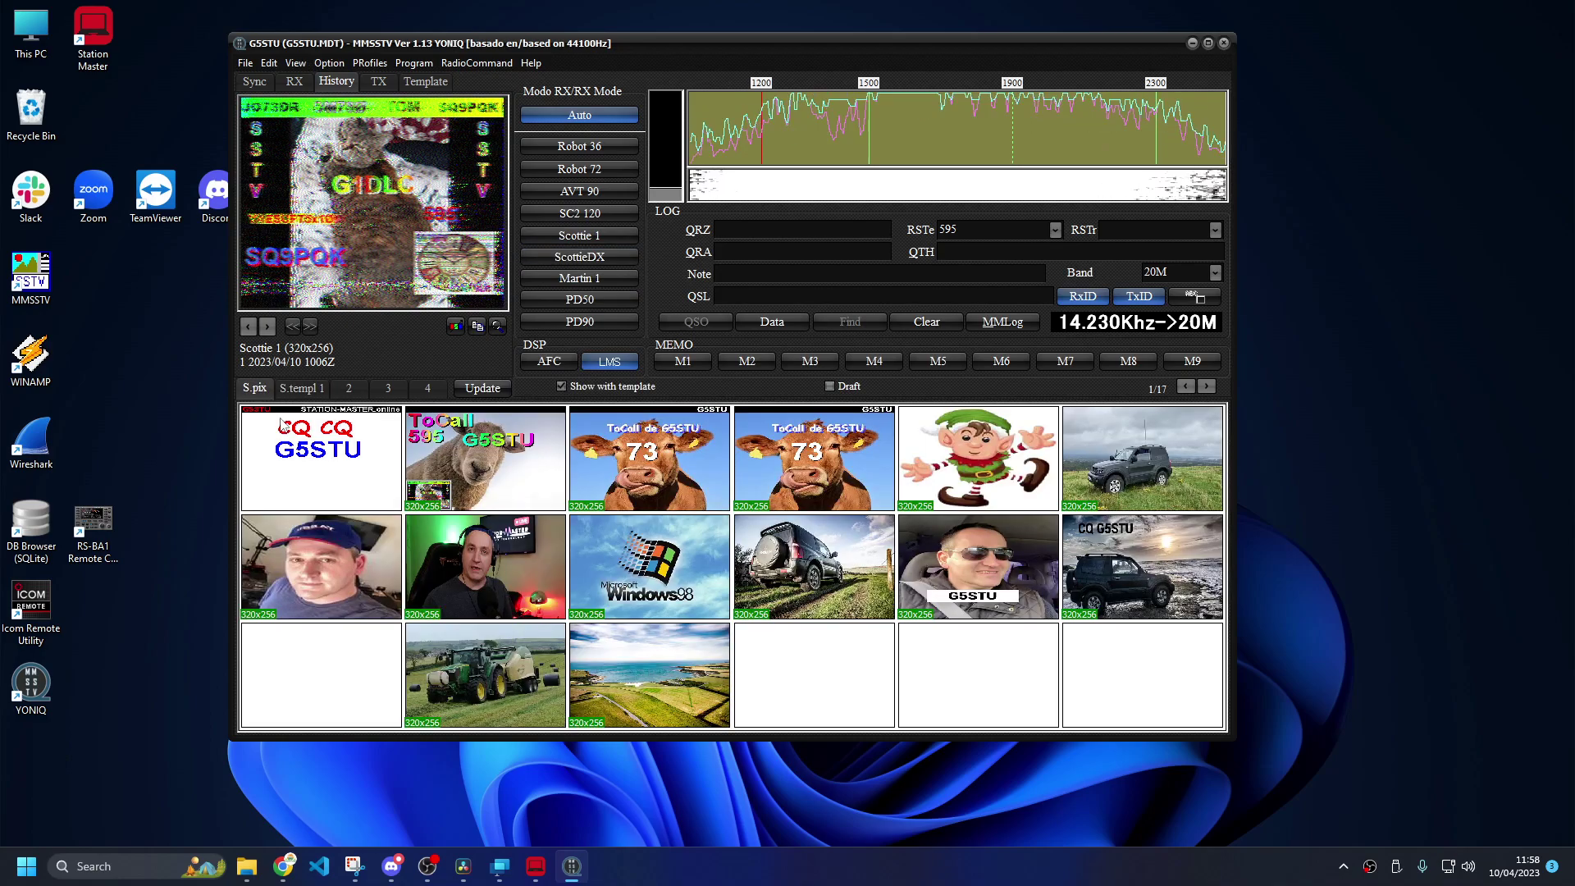
double_click(327, 554)
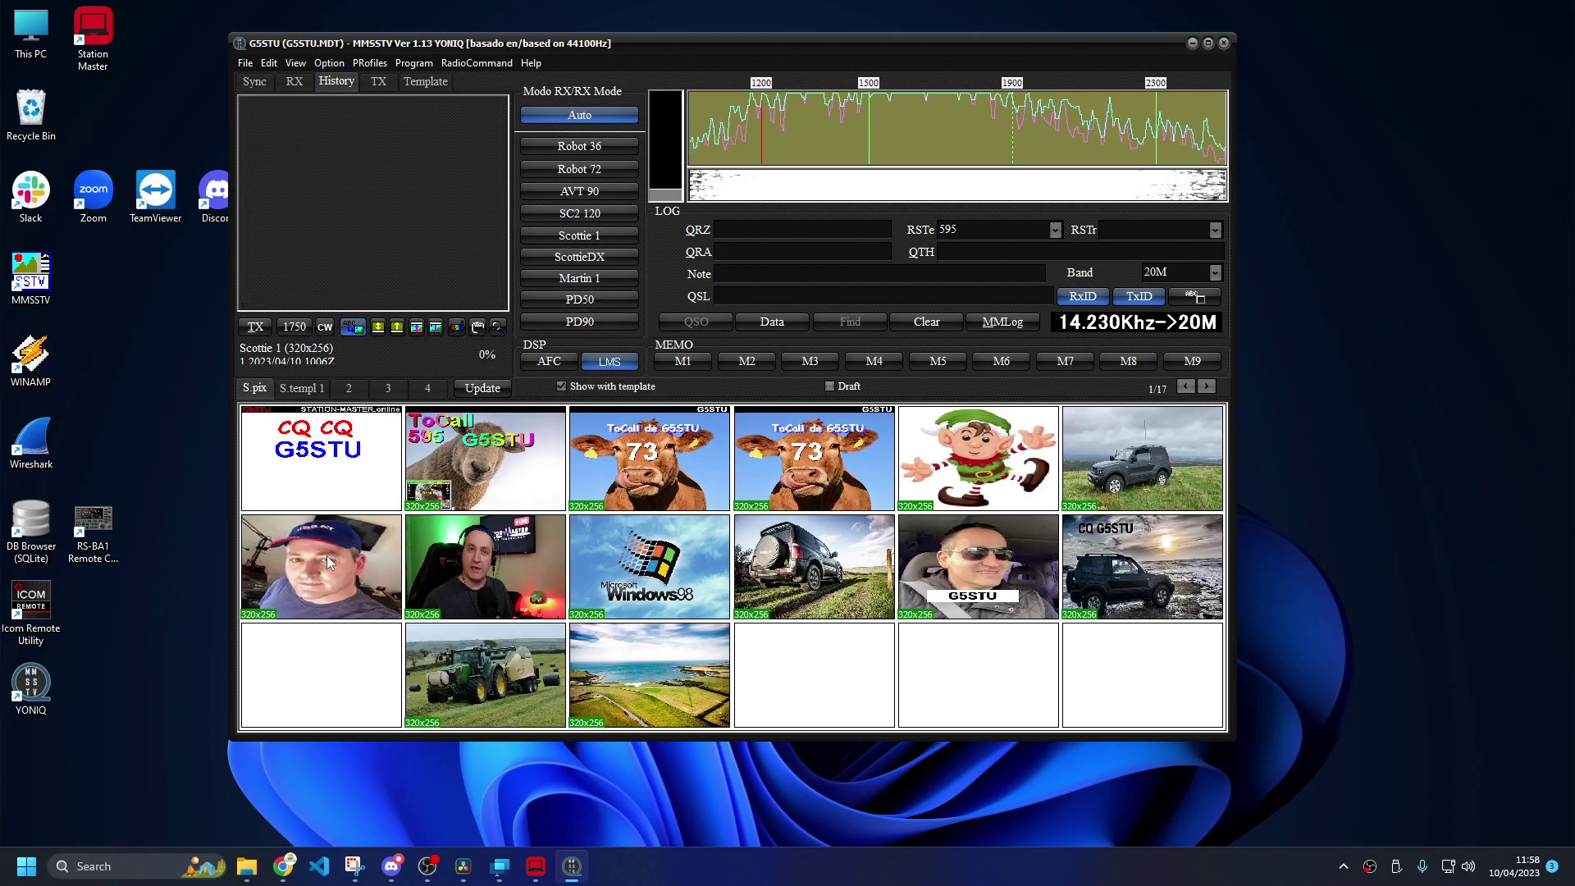
click(288, 387)
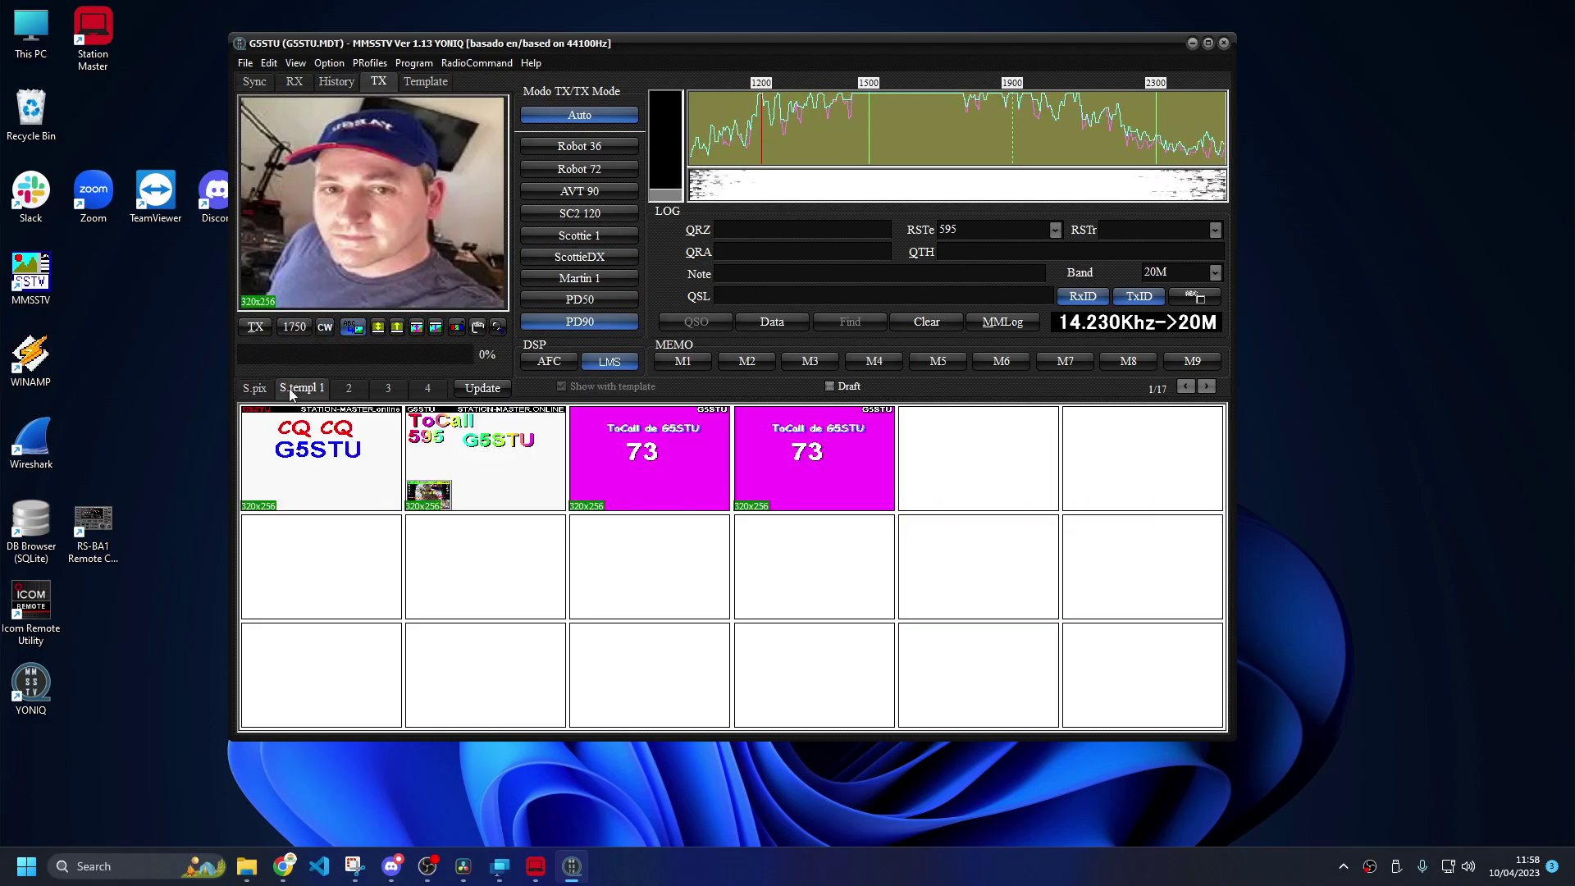
double_click(315, 432)
drag(357, 255, 368, 231)
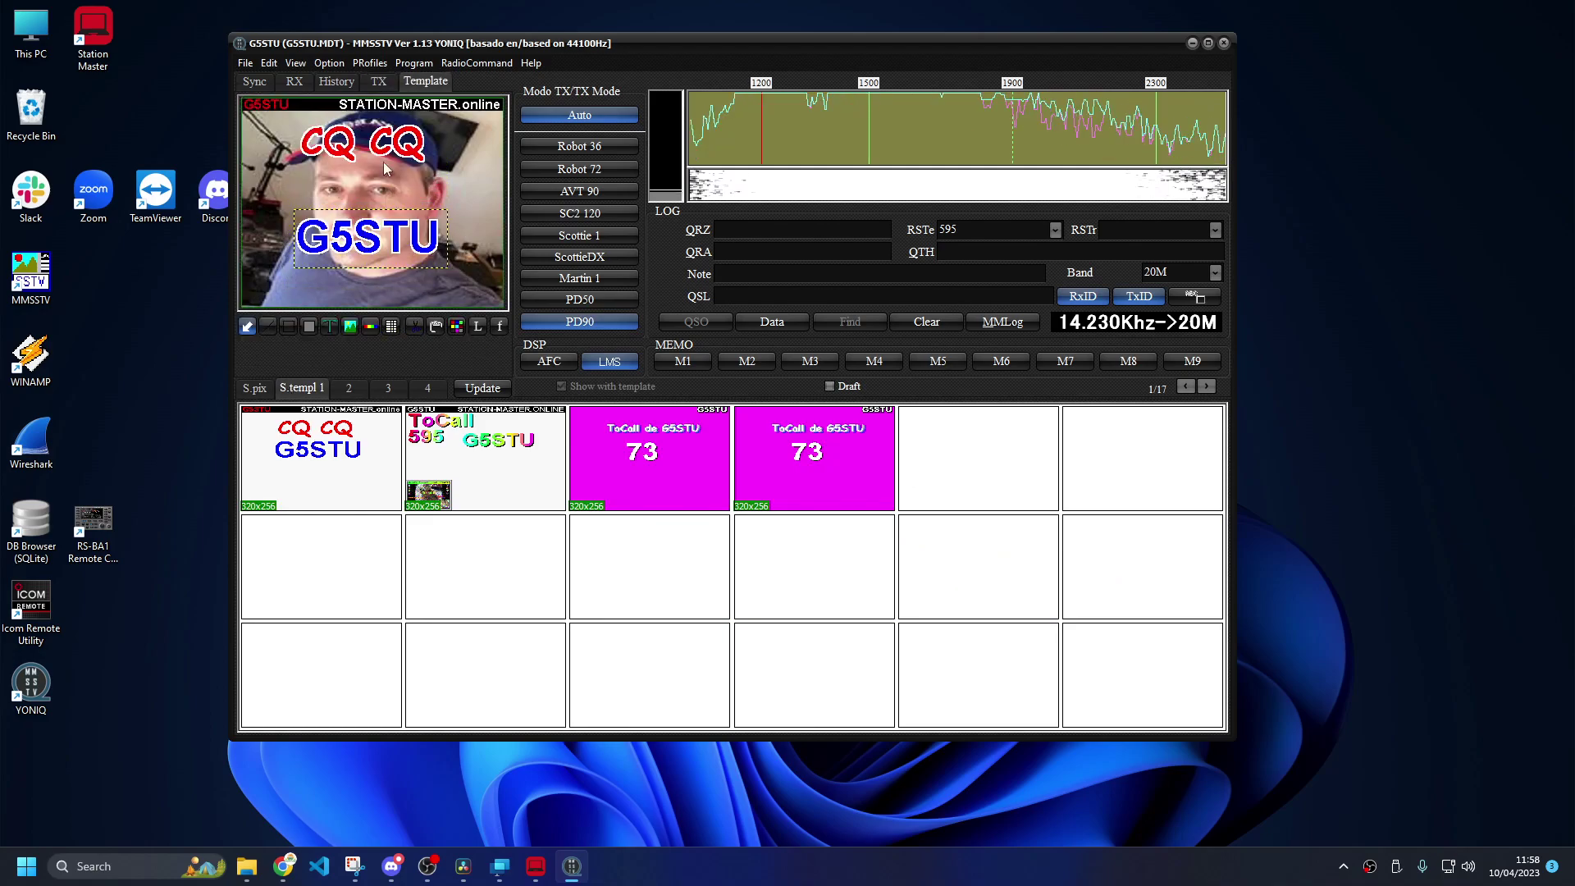
drag(375, 160, 377, 171)
click(378, 82)
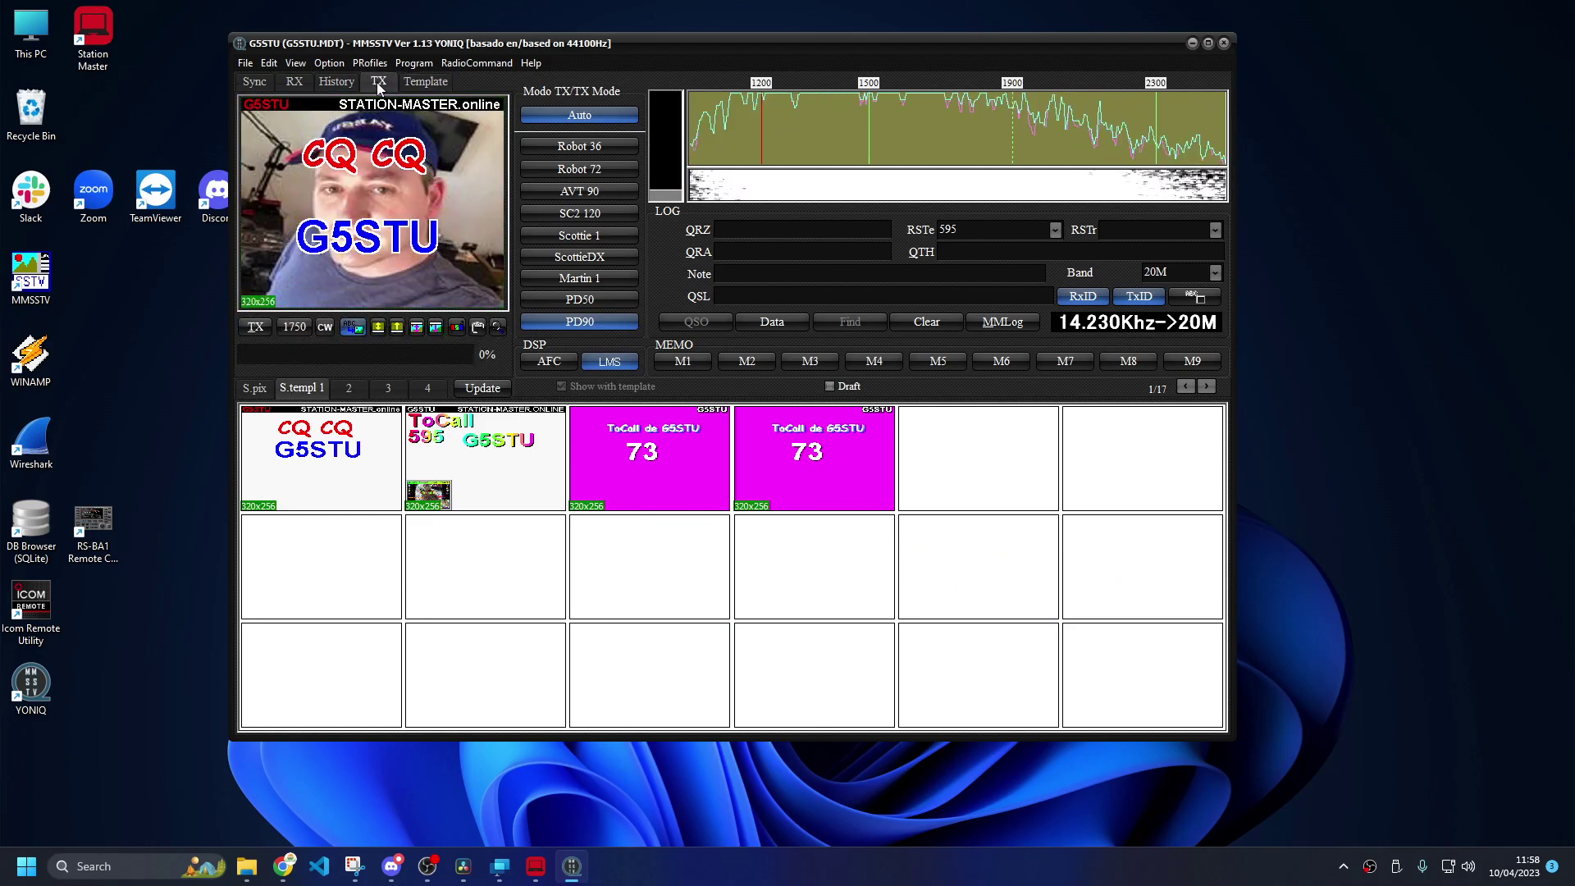
- Stop the CQ picture transmission and return to the receive view
click(255, 327)
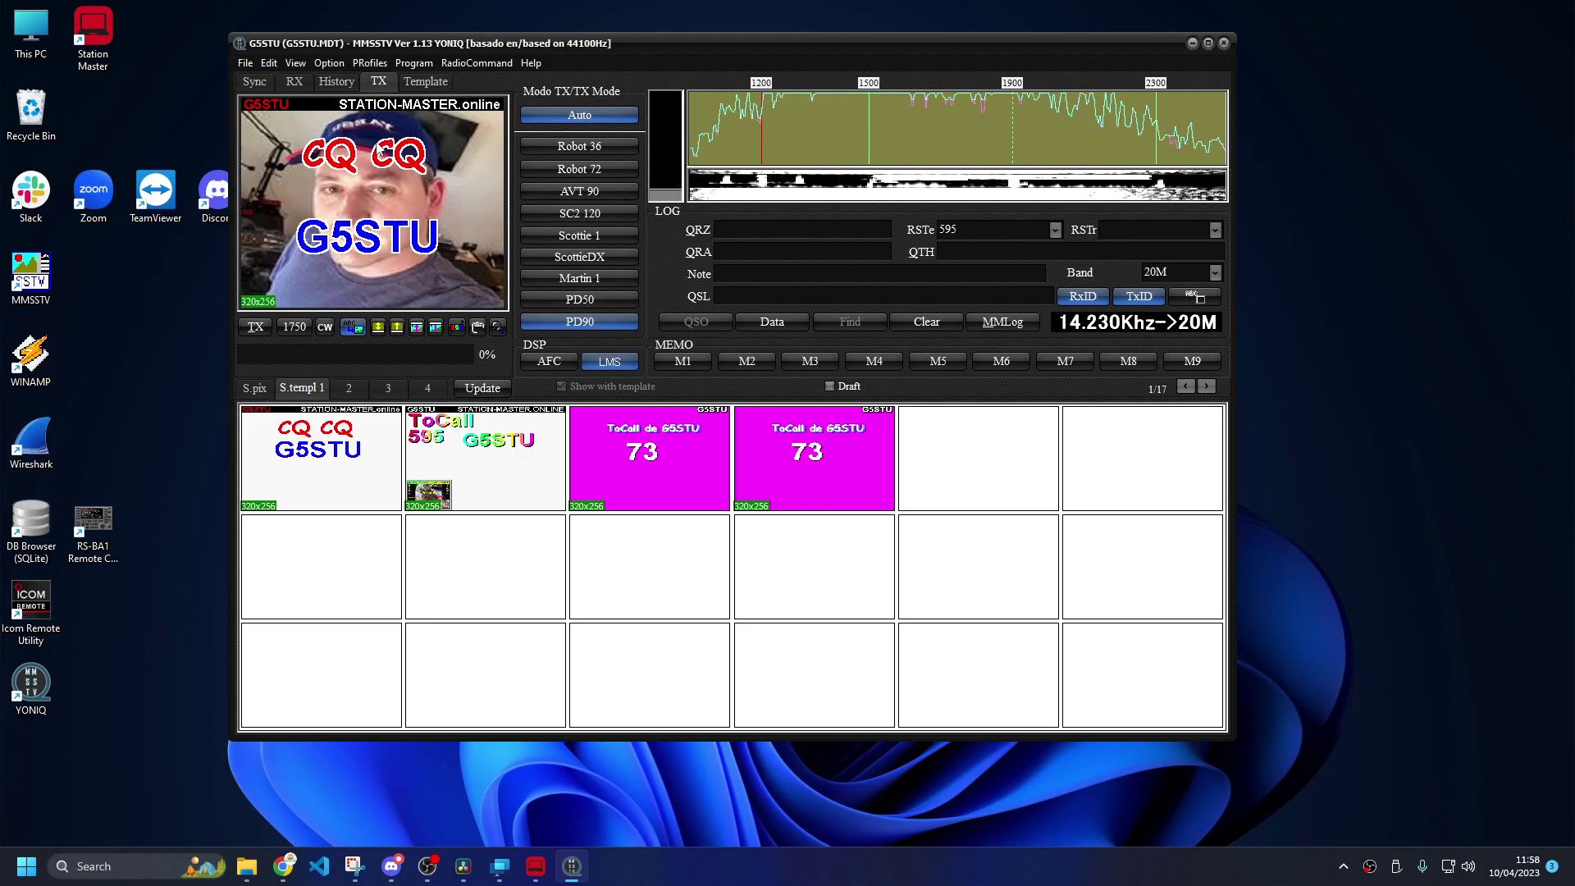
click(297, 82)
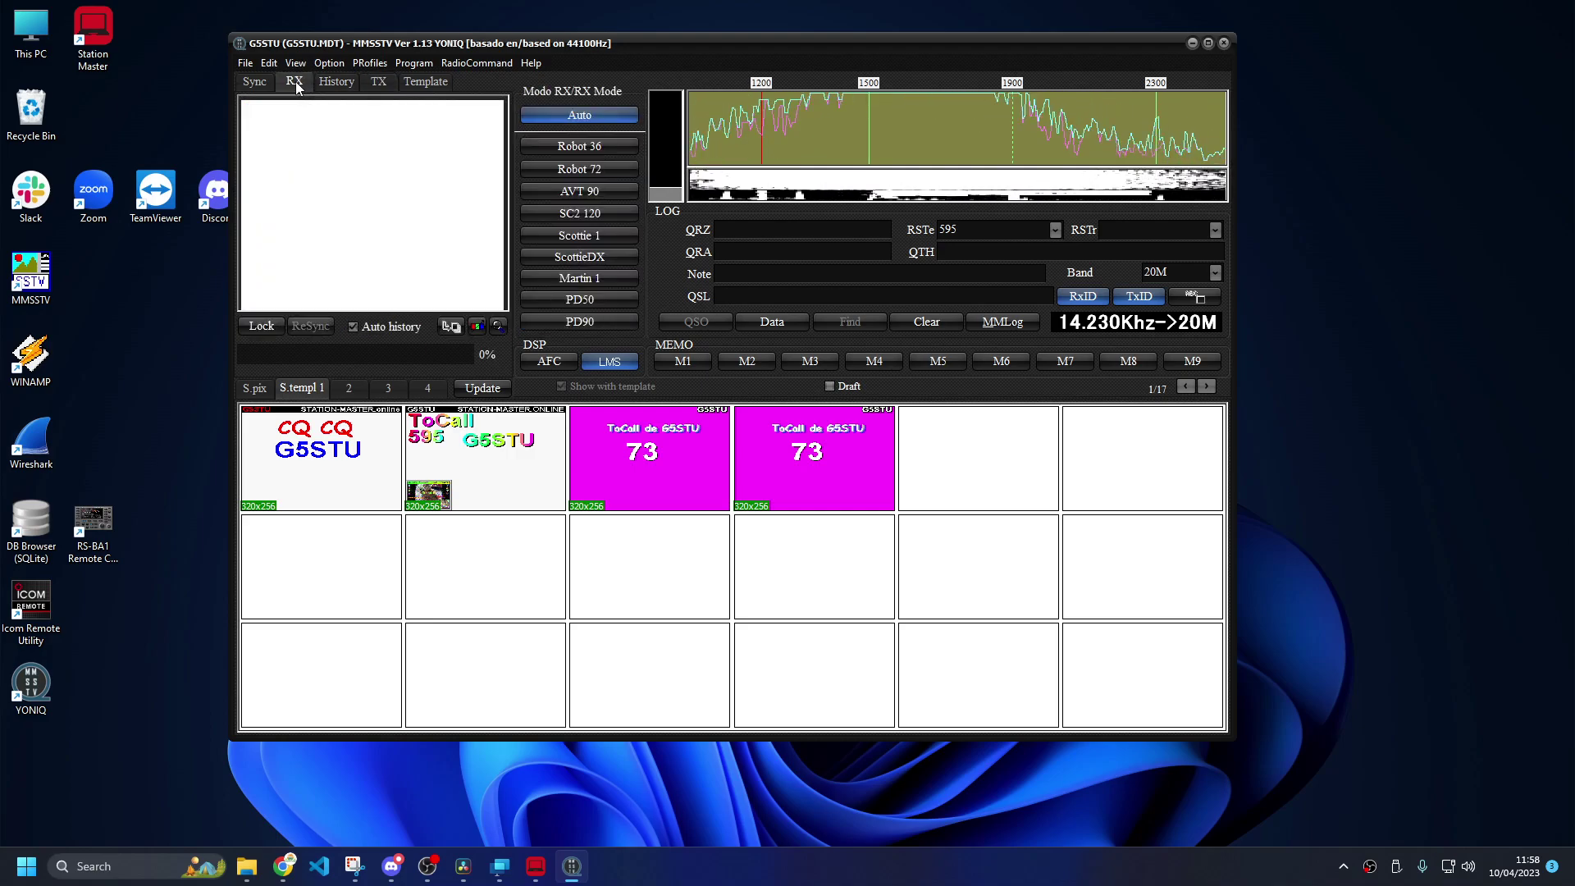
- Load the SUV photo and overlay the ToCall reply template
click(261, 394)
double_click(809, 581)
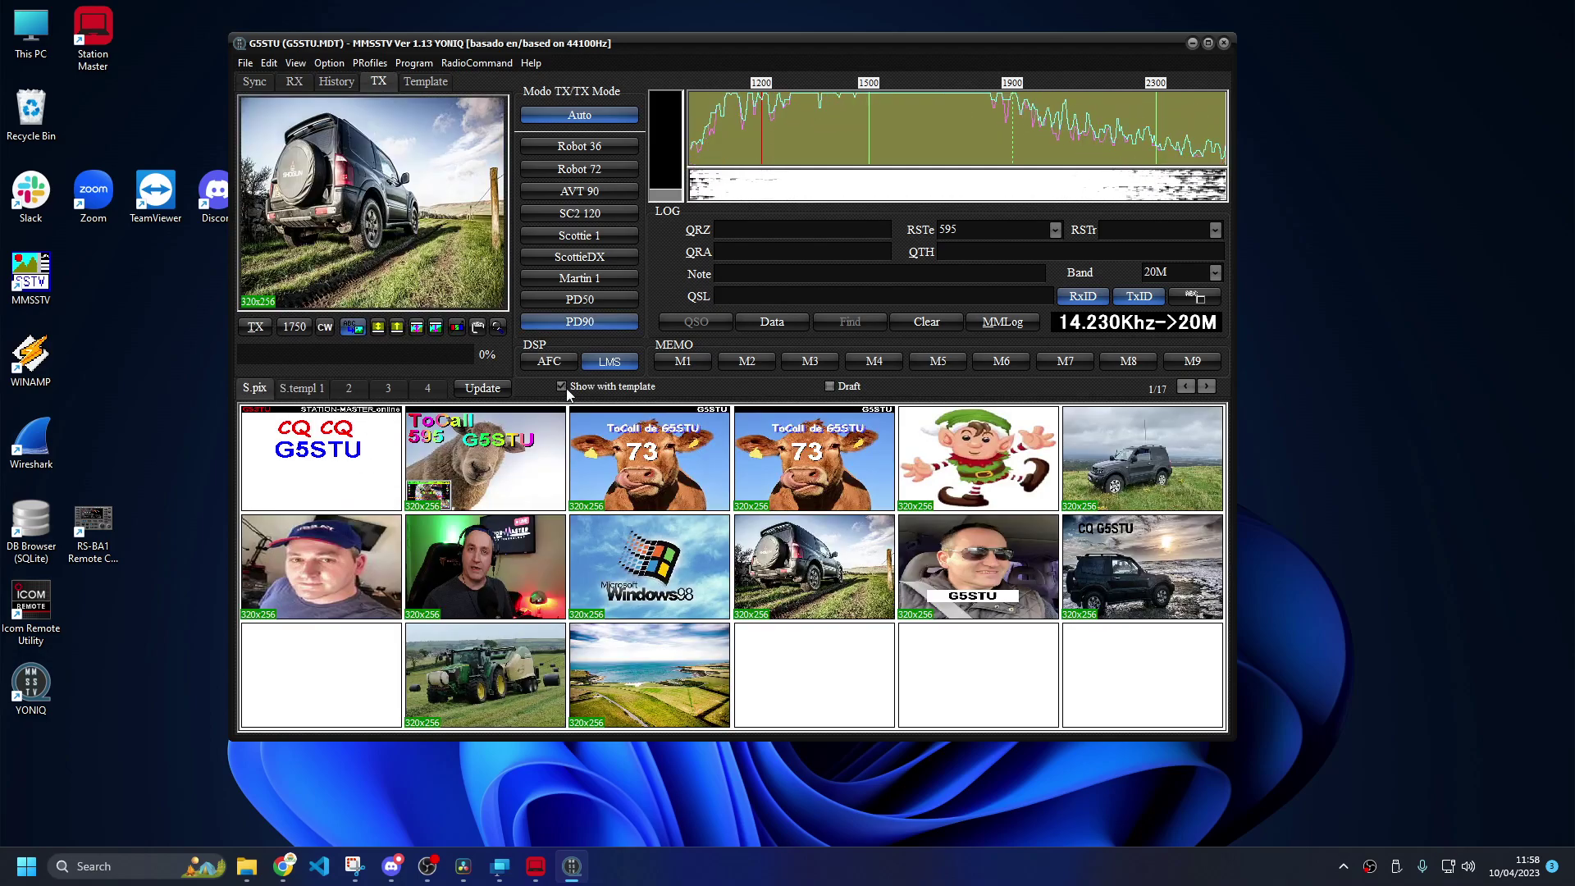
click(302, 388)
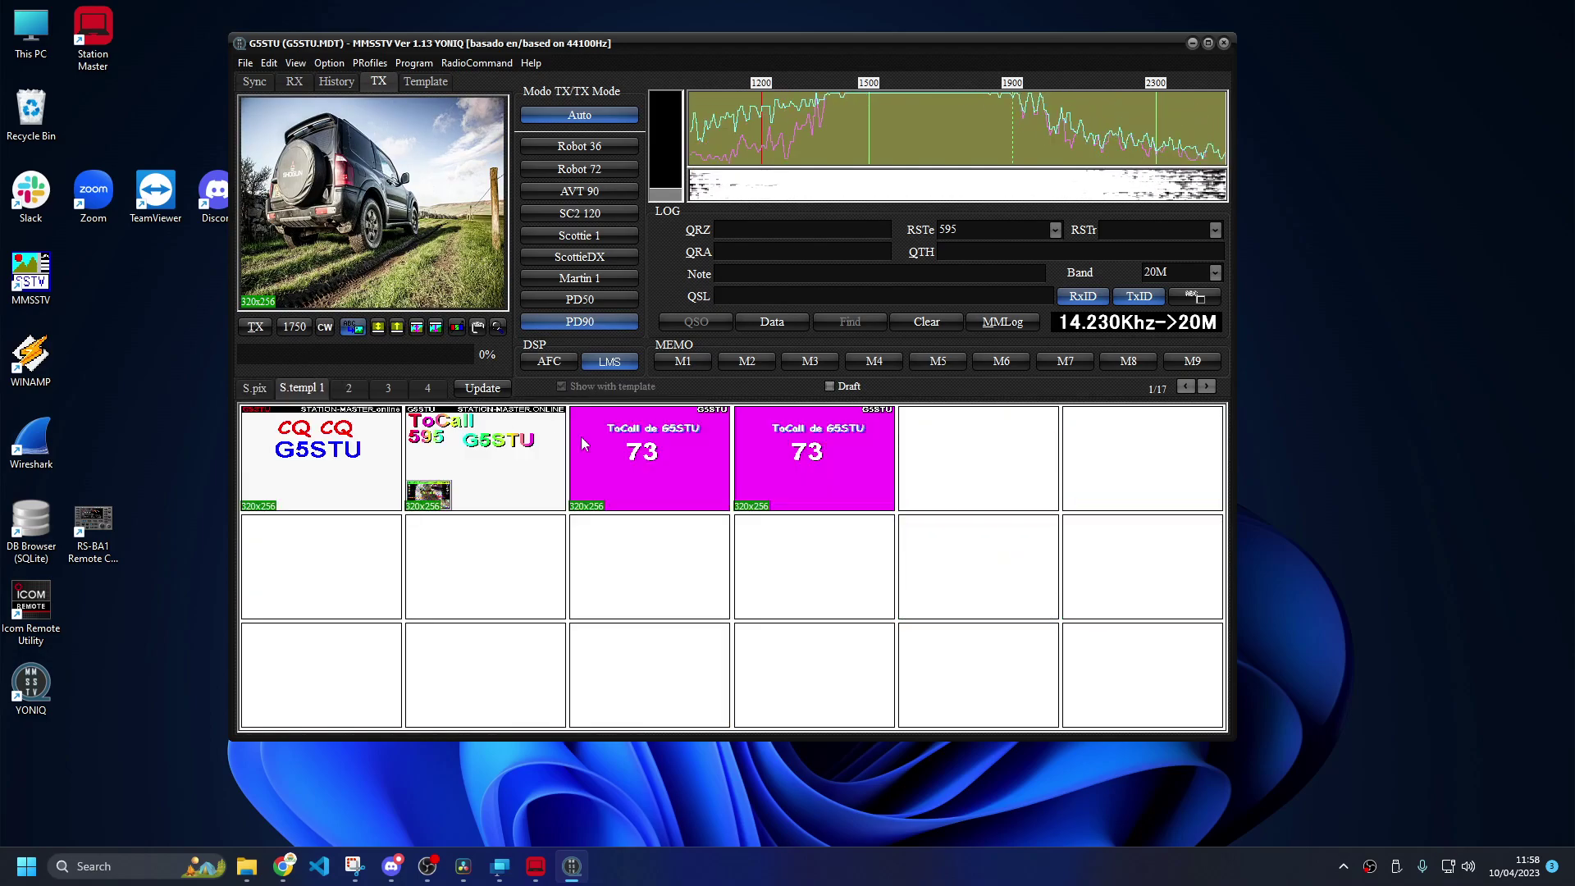
double_click(505, 457)
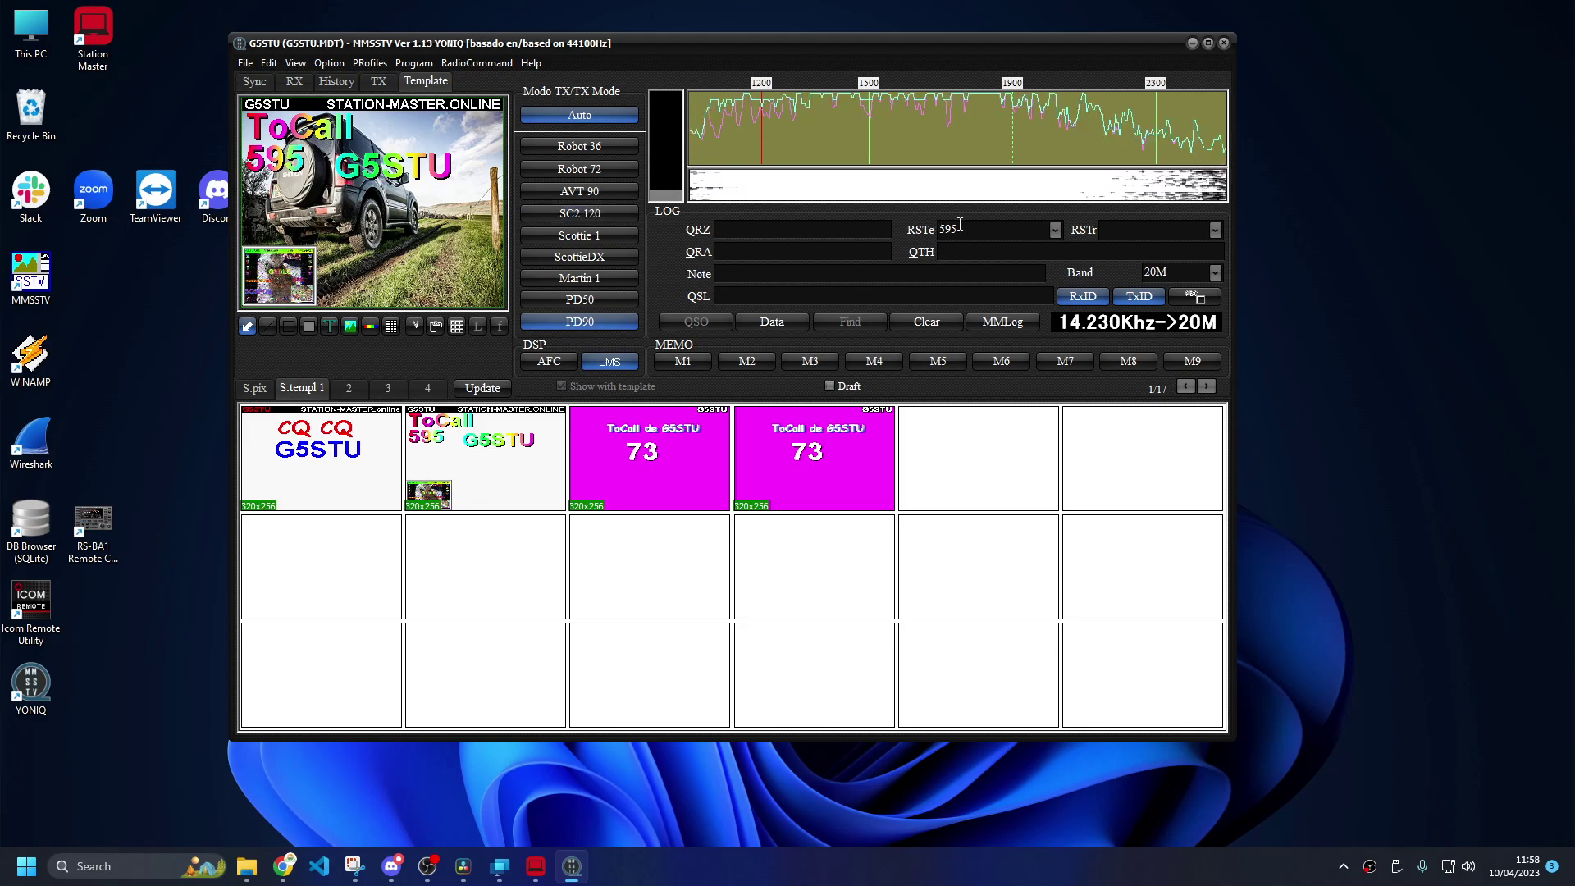
- Enter report P4 and the other station's callsign in the log fields
text(P)
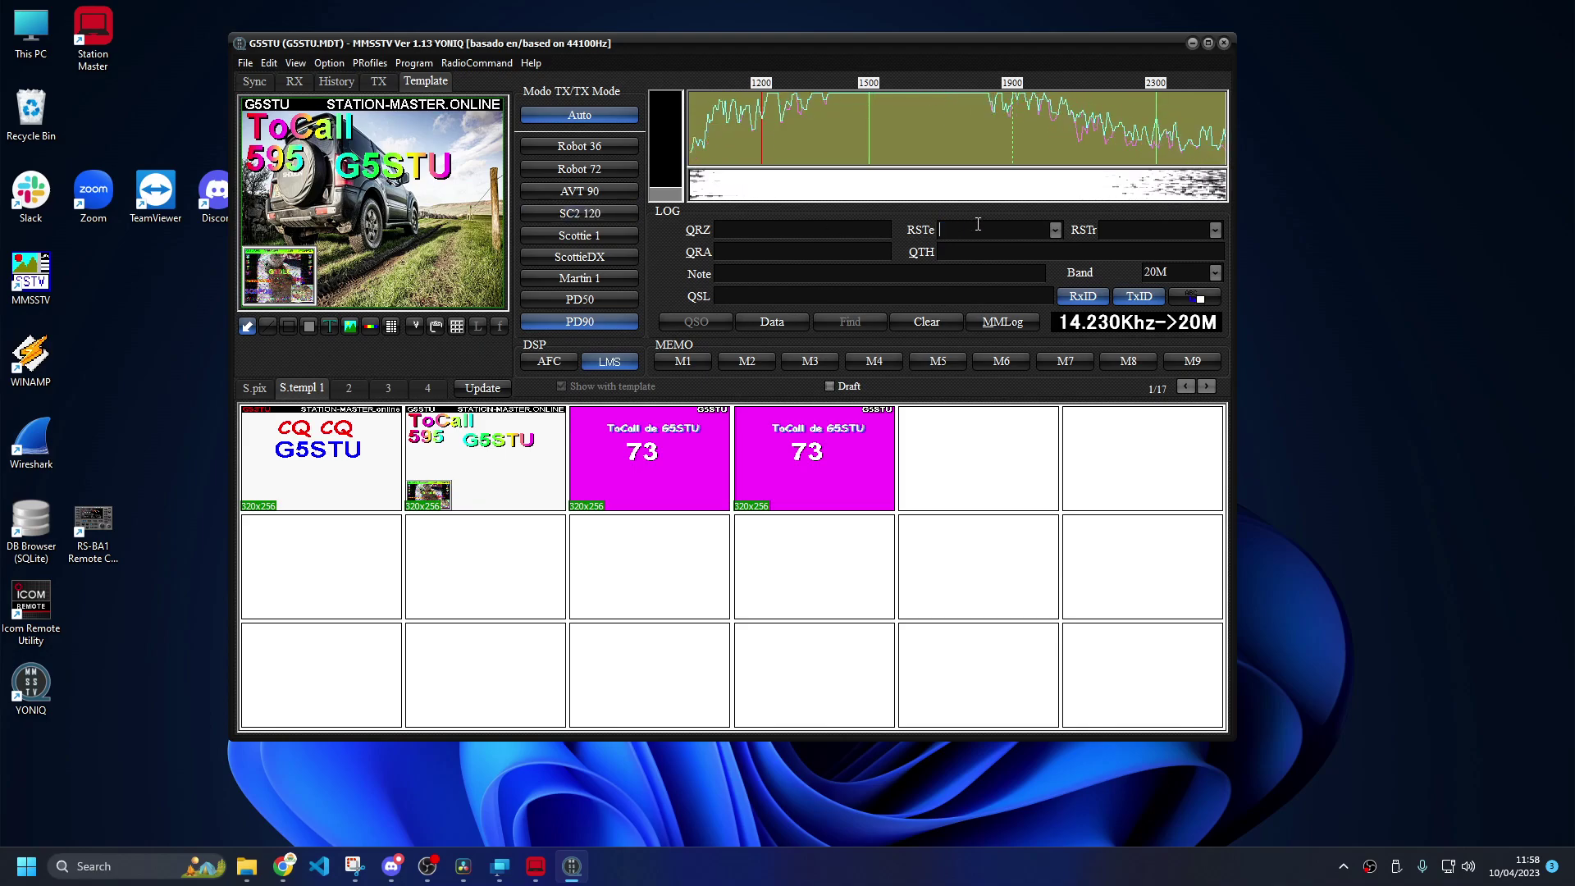
text(4)
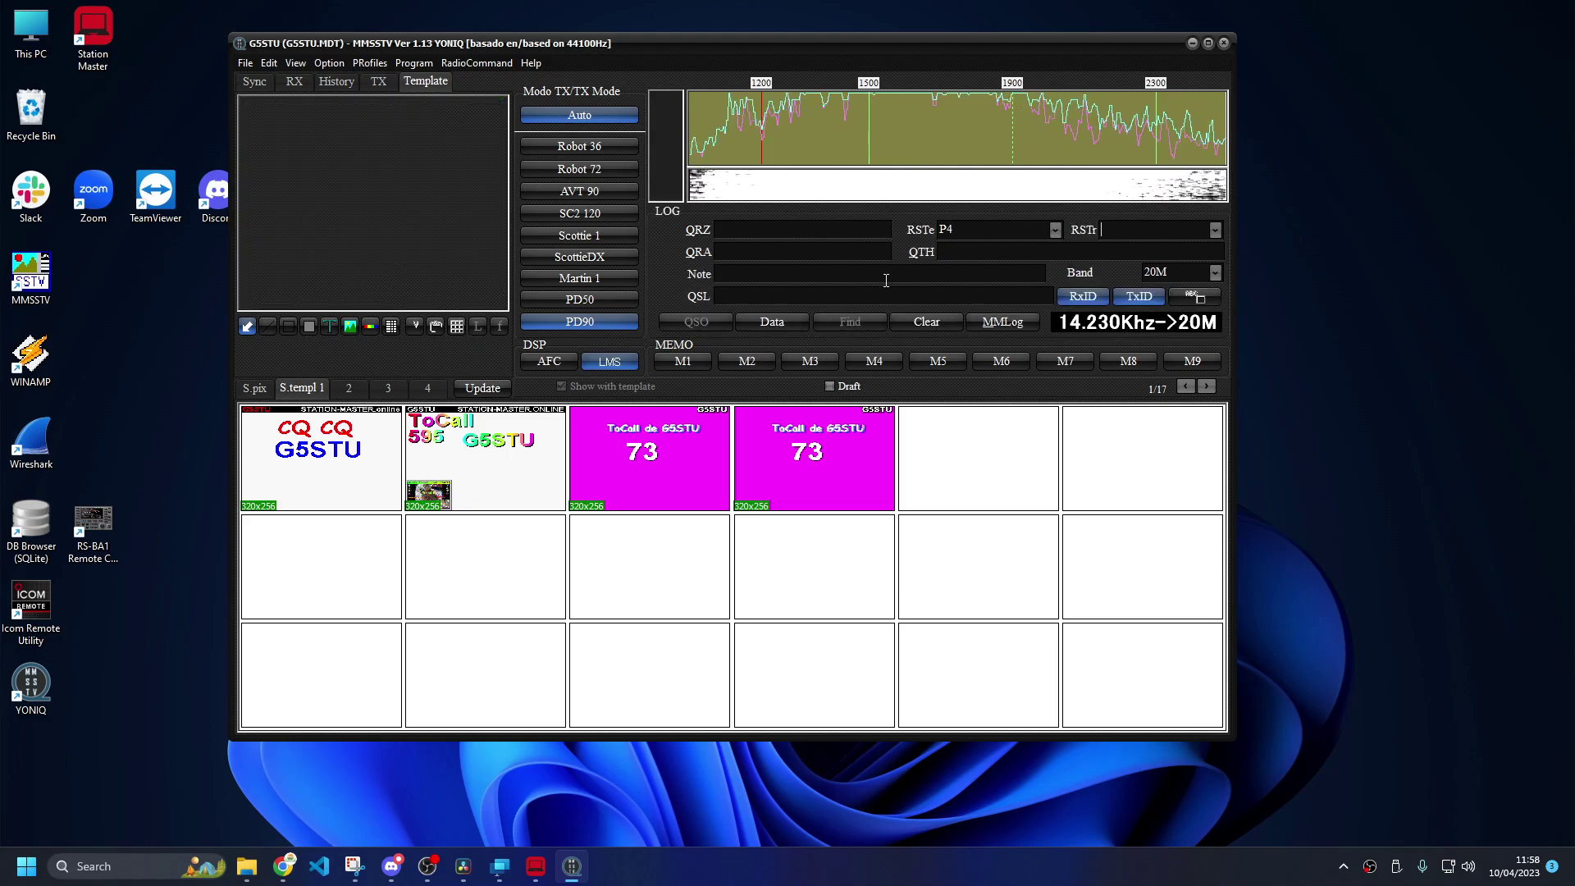
click(738, 231)
text(M1ABC)
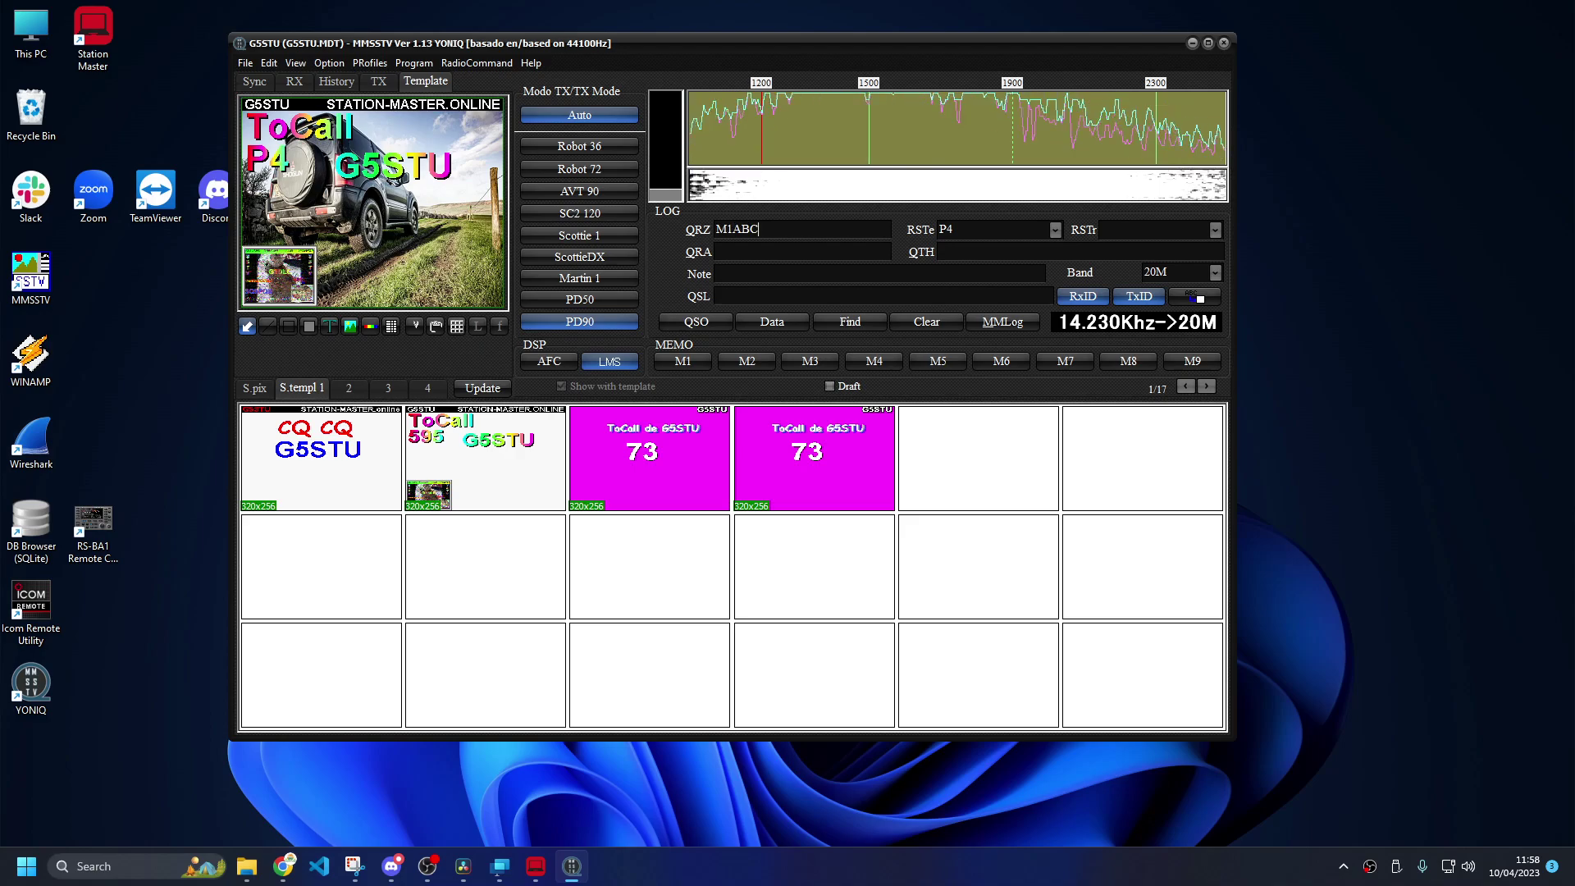
key(Tab)
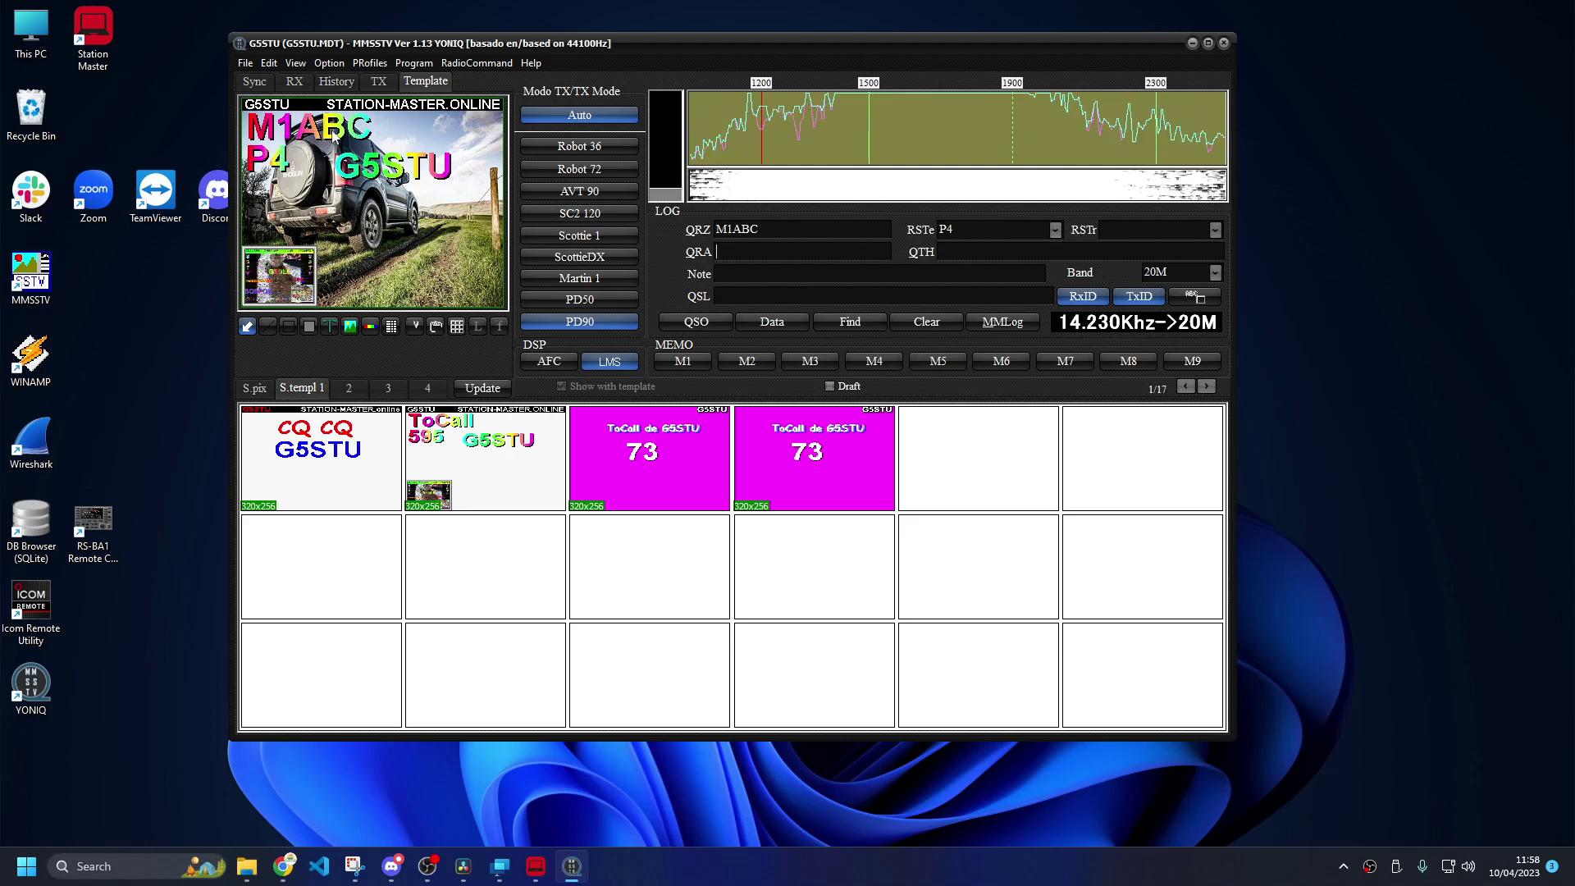
- Send a CW identification, return to the receive view, and shift the window down-right
click(378, 81)
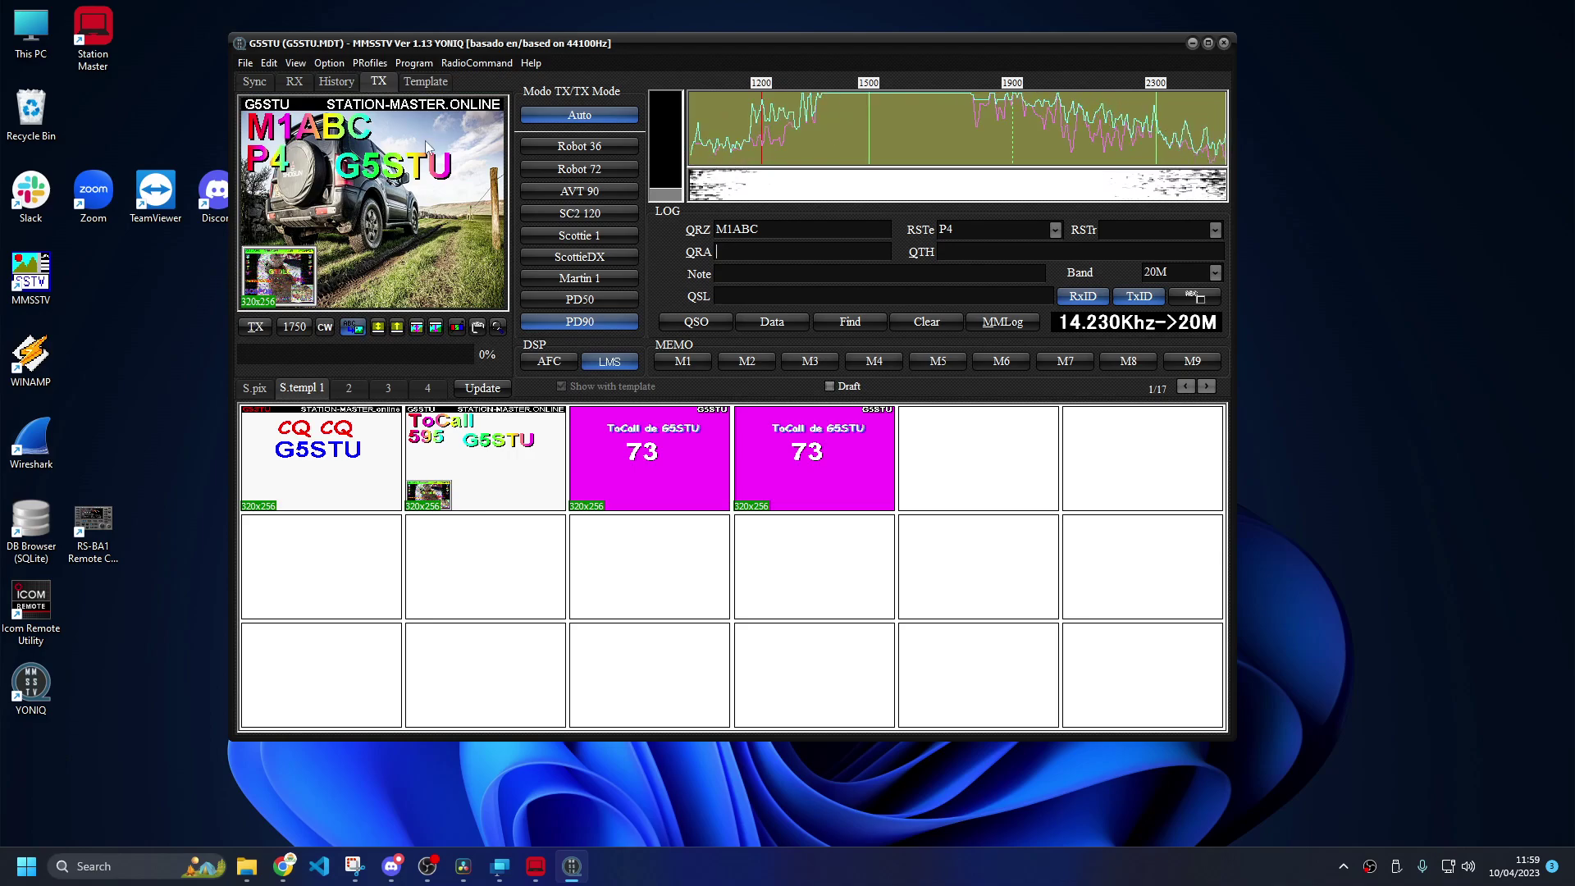
click(324, 326)
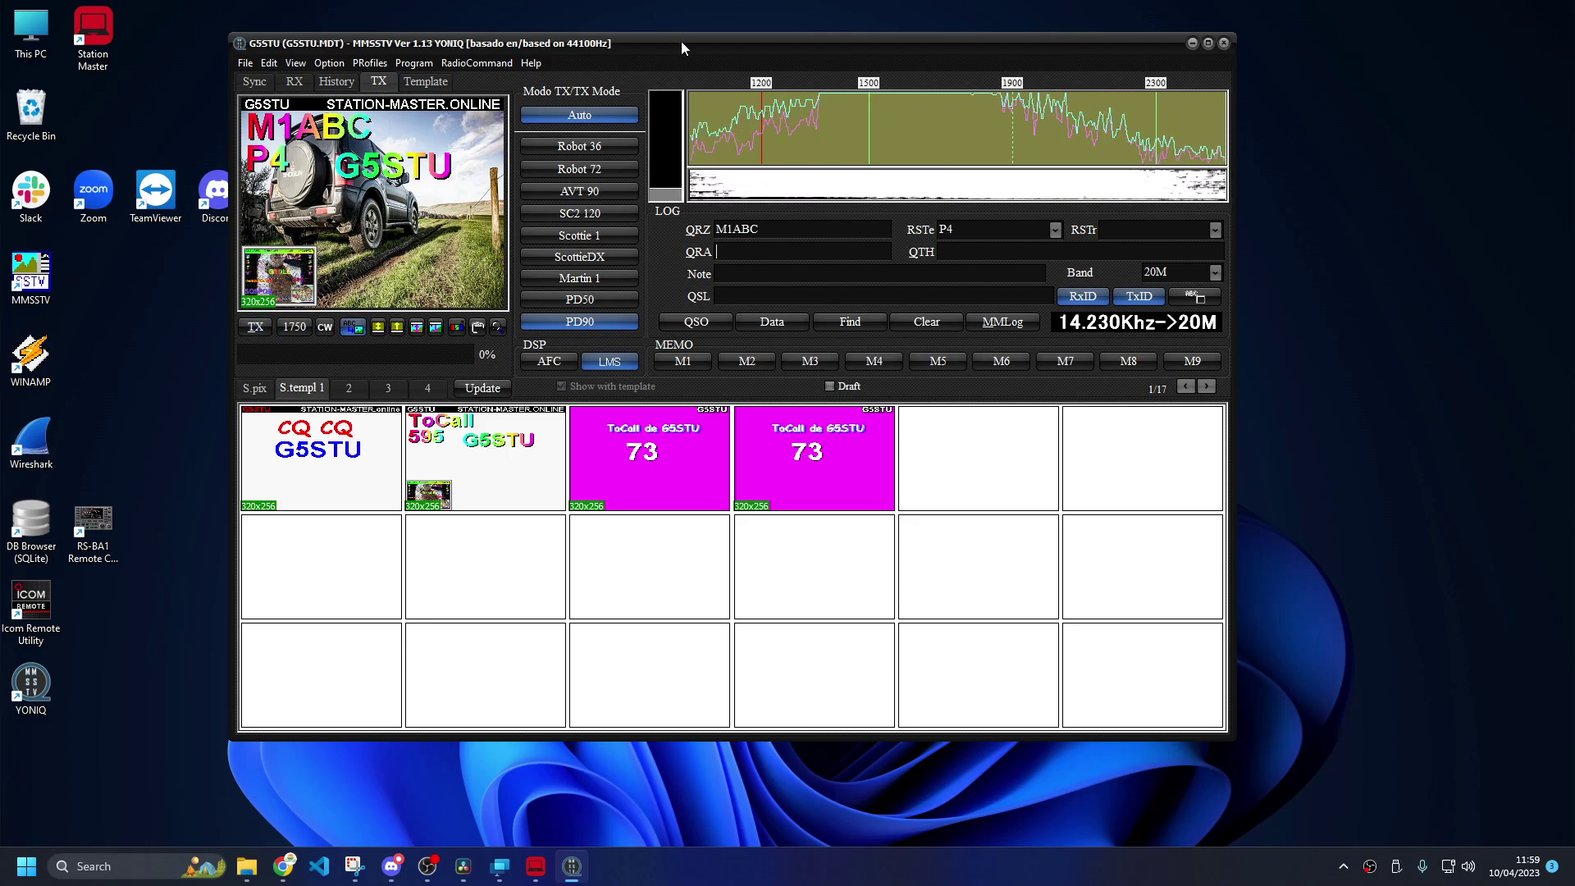
drag(681, 41, 685, 33)
click(298, 73)
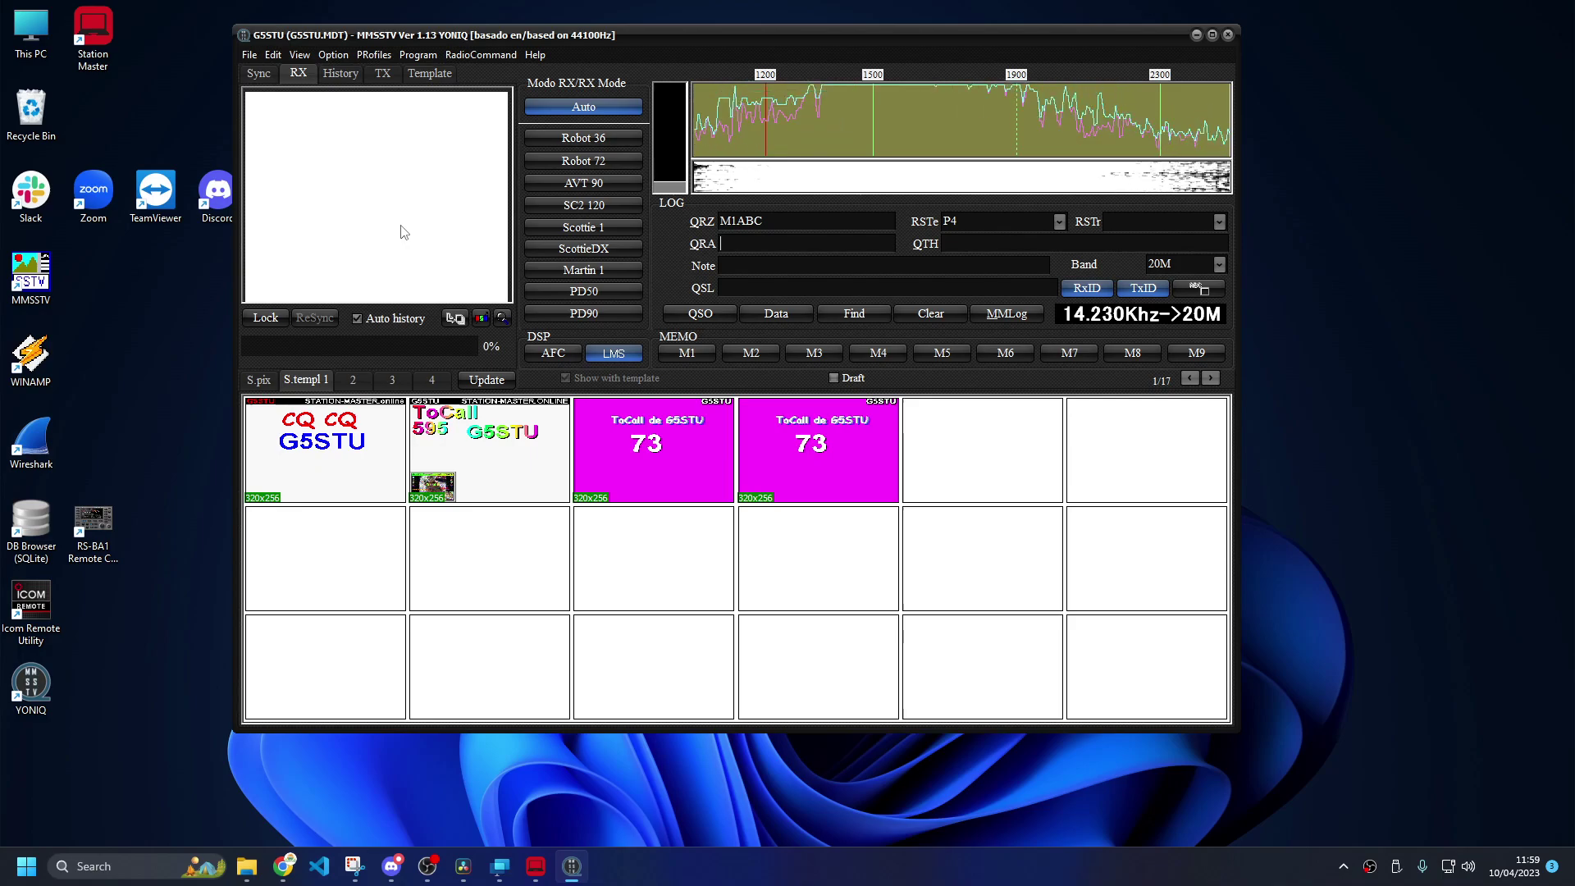
mouse_move(667, 36)
mouse_down()
mouse_move(711, 71)
mouse_move(671, 51)
mouse_up()
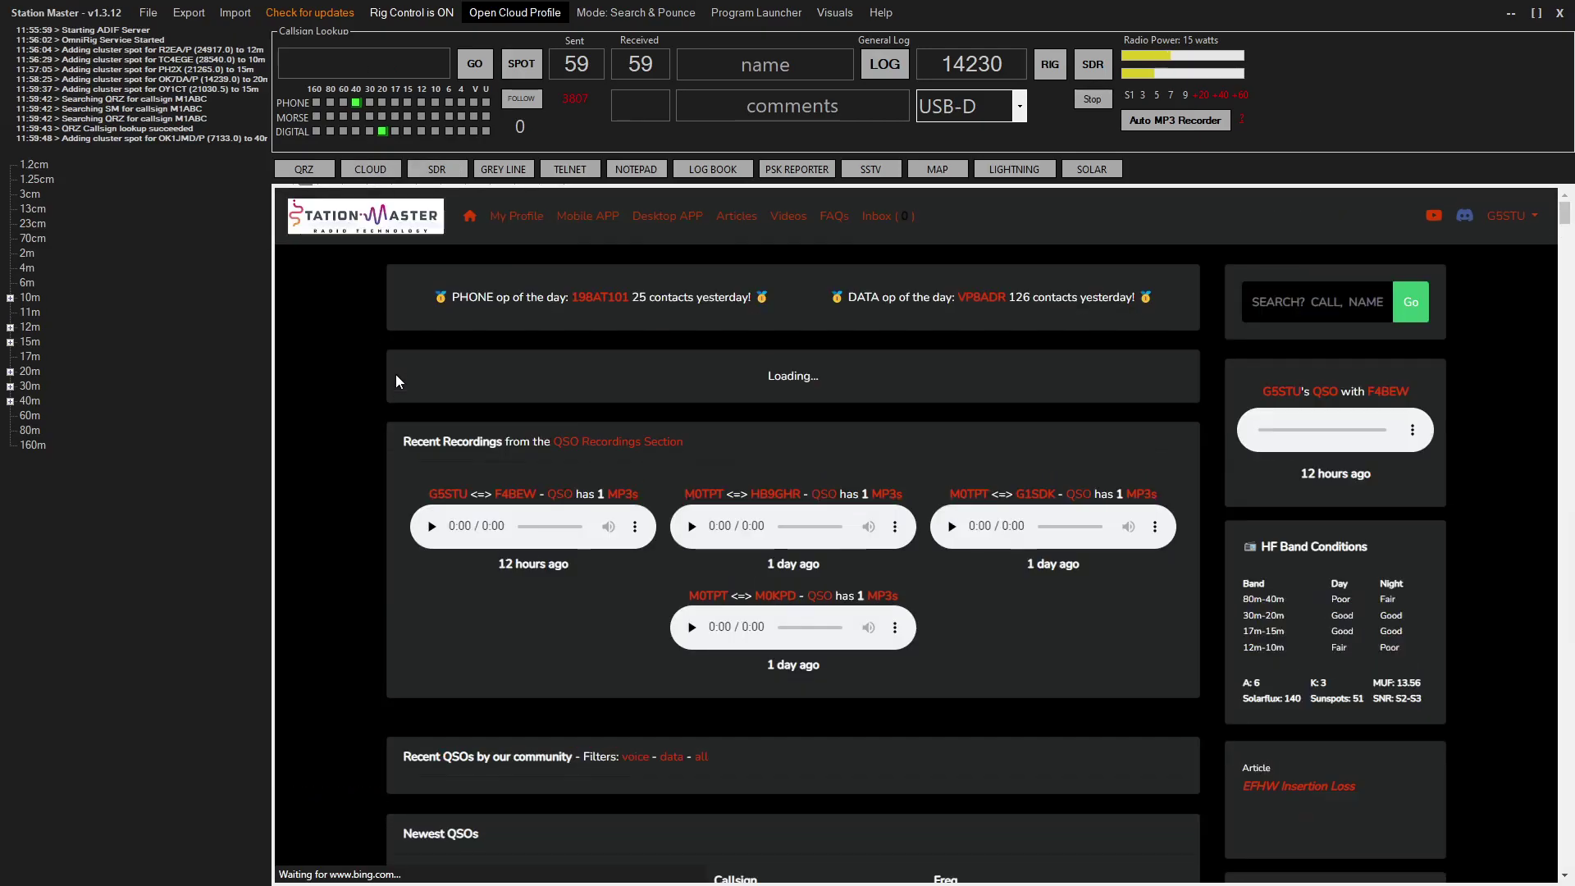
- Open the full SSTV Gallery and delete the three newest contact images, confirming each
scroll(355, 468, down, 3)
scroll(356, 467, down, 10)
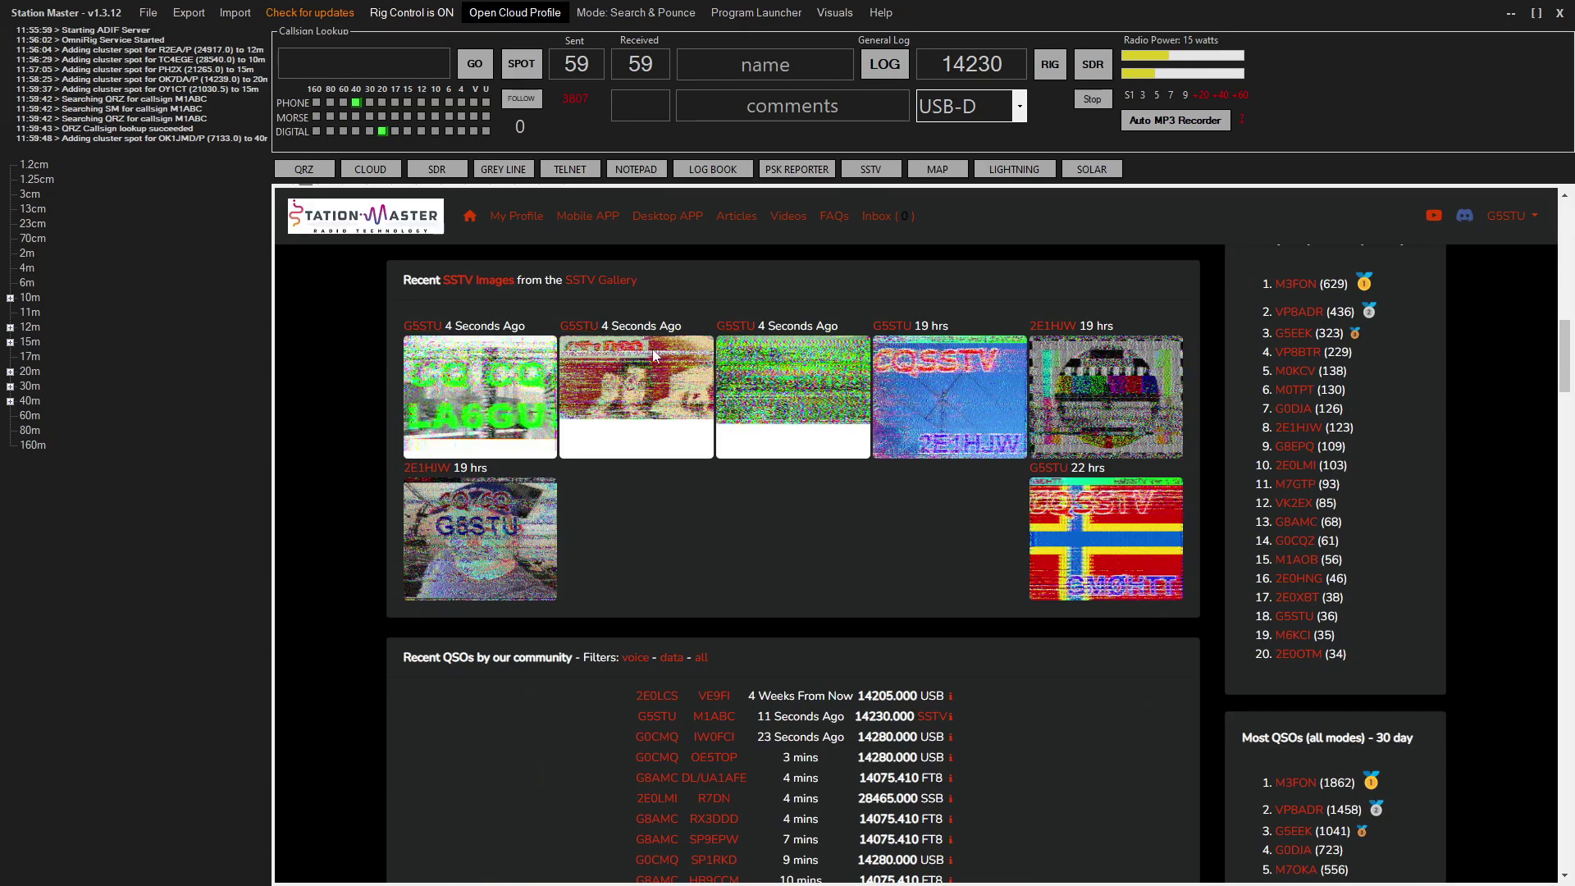
click(596, 283)
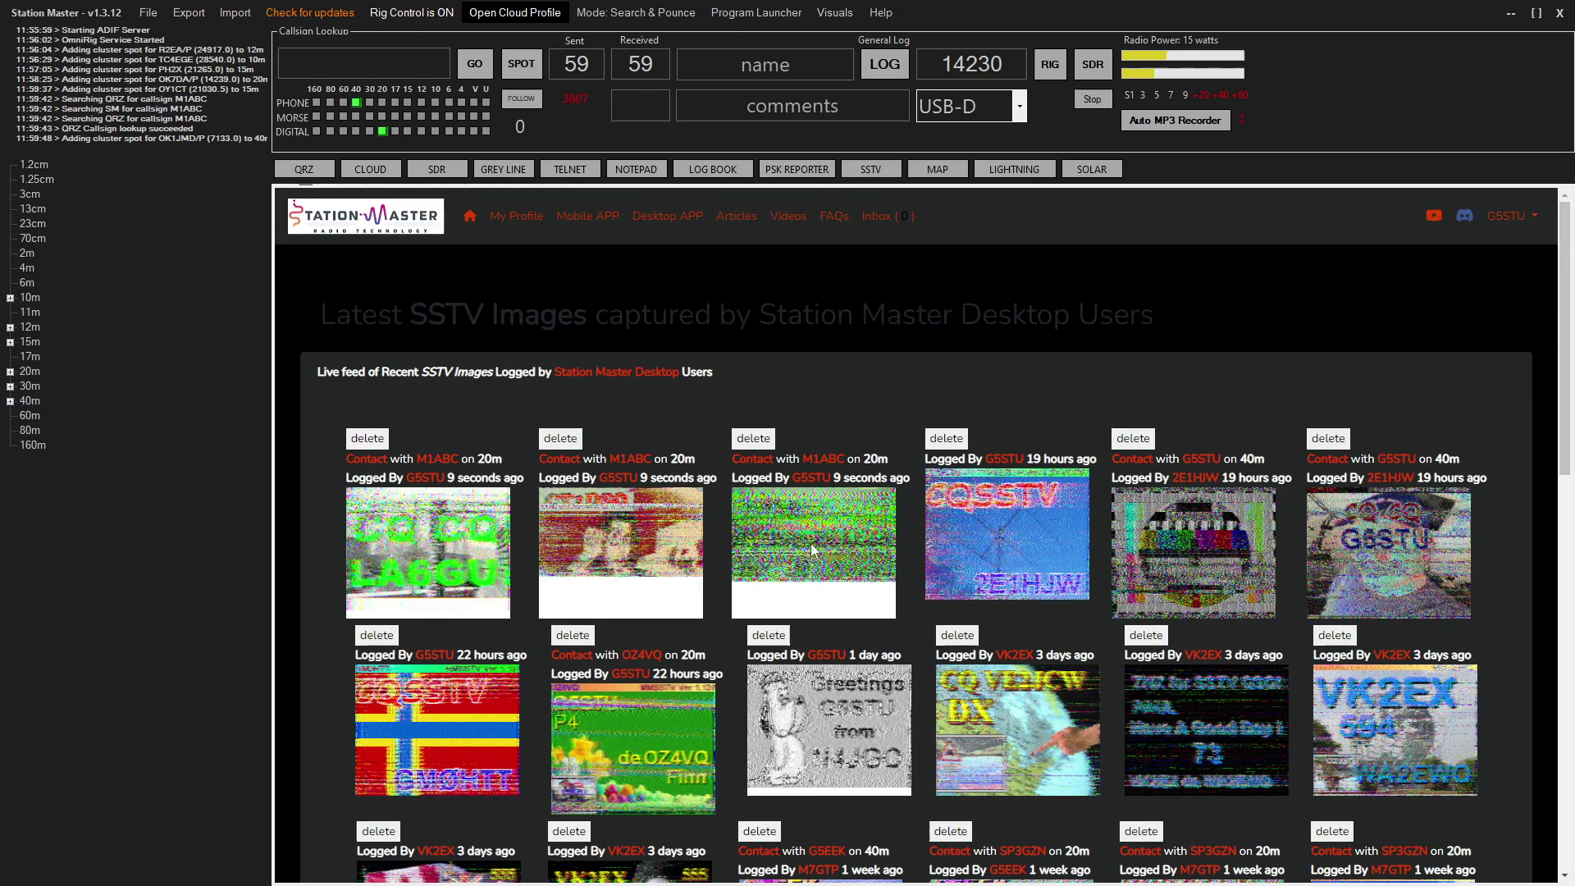
click(753, 438)
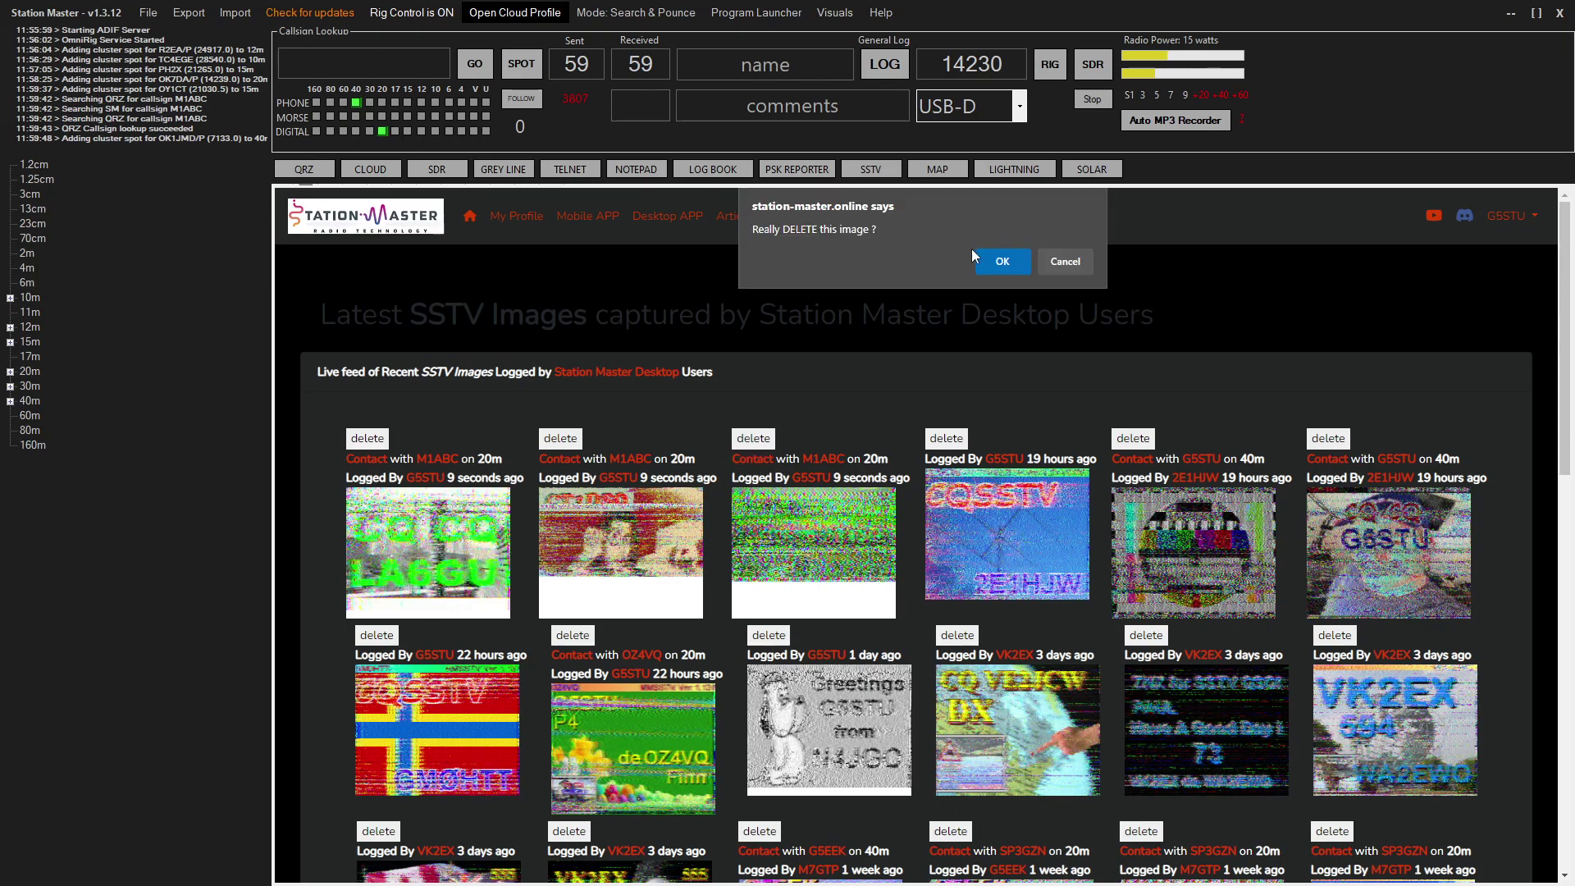
click(999, 259)
click(571, 438)
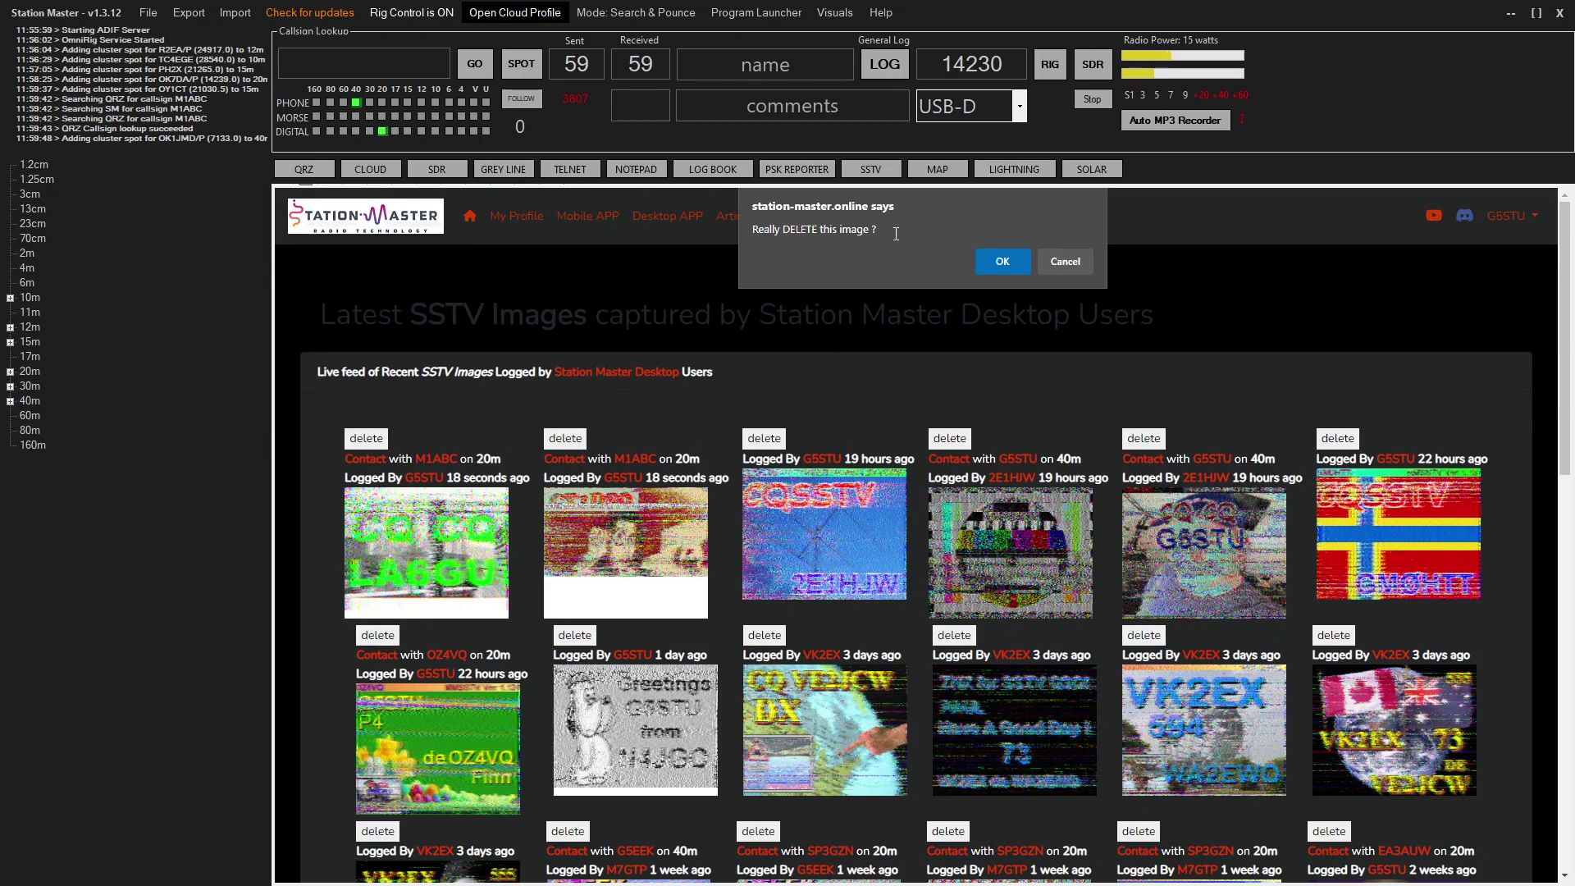
click(996, 266)
click(370, 438)
click(1015, 261)
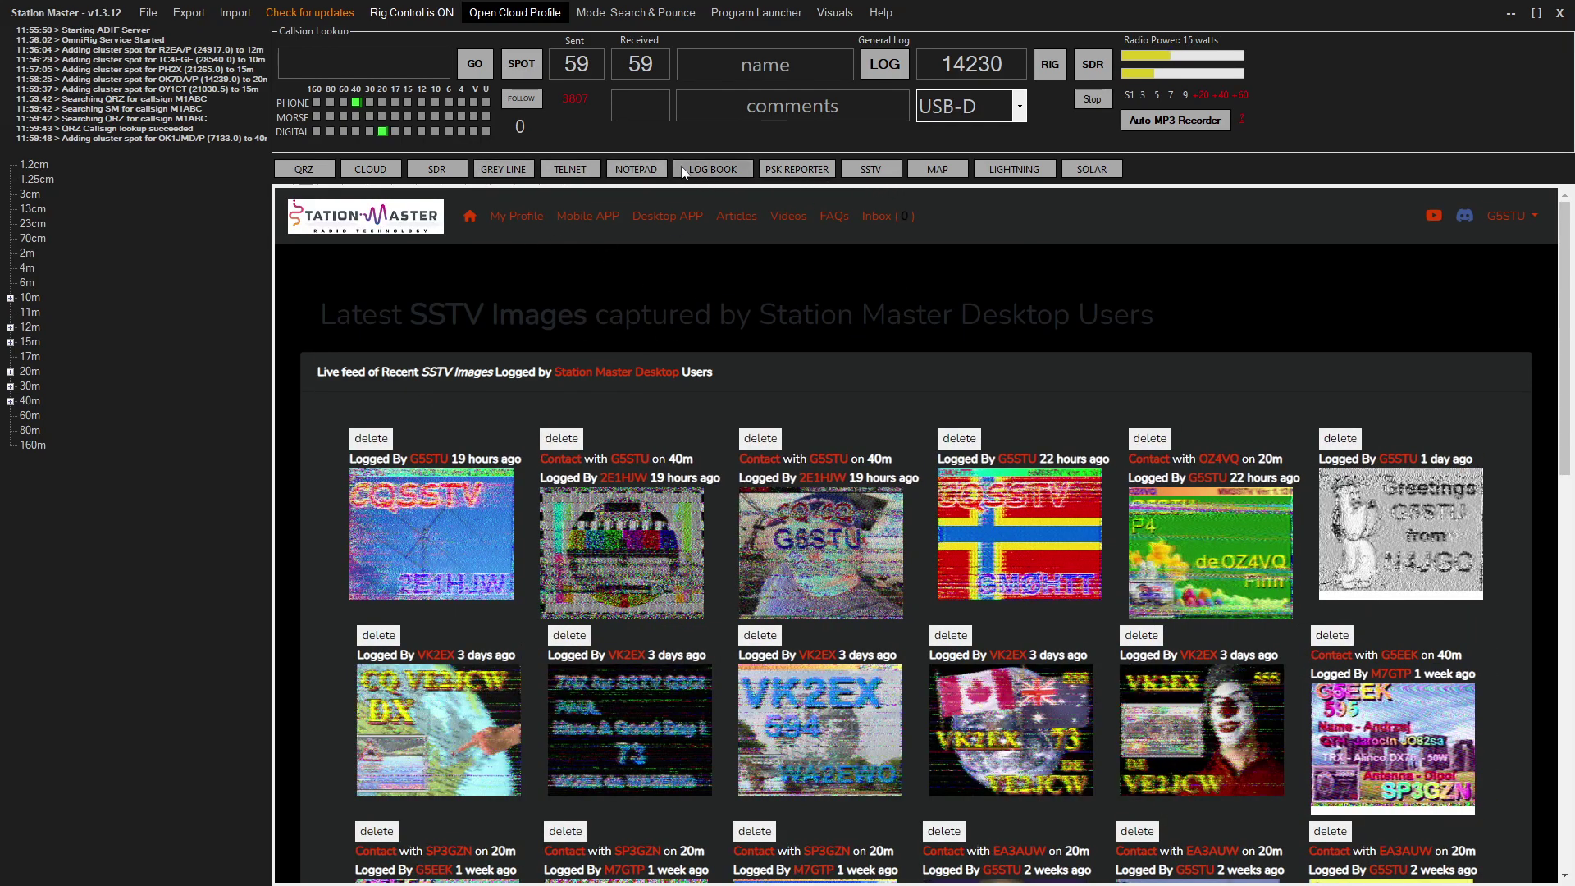
- Delete both 10/04 SSTV contact entries from the log book
click(682, 169)
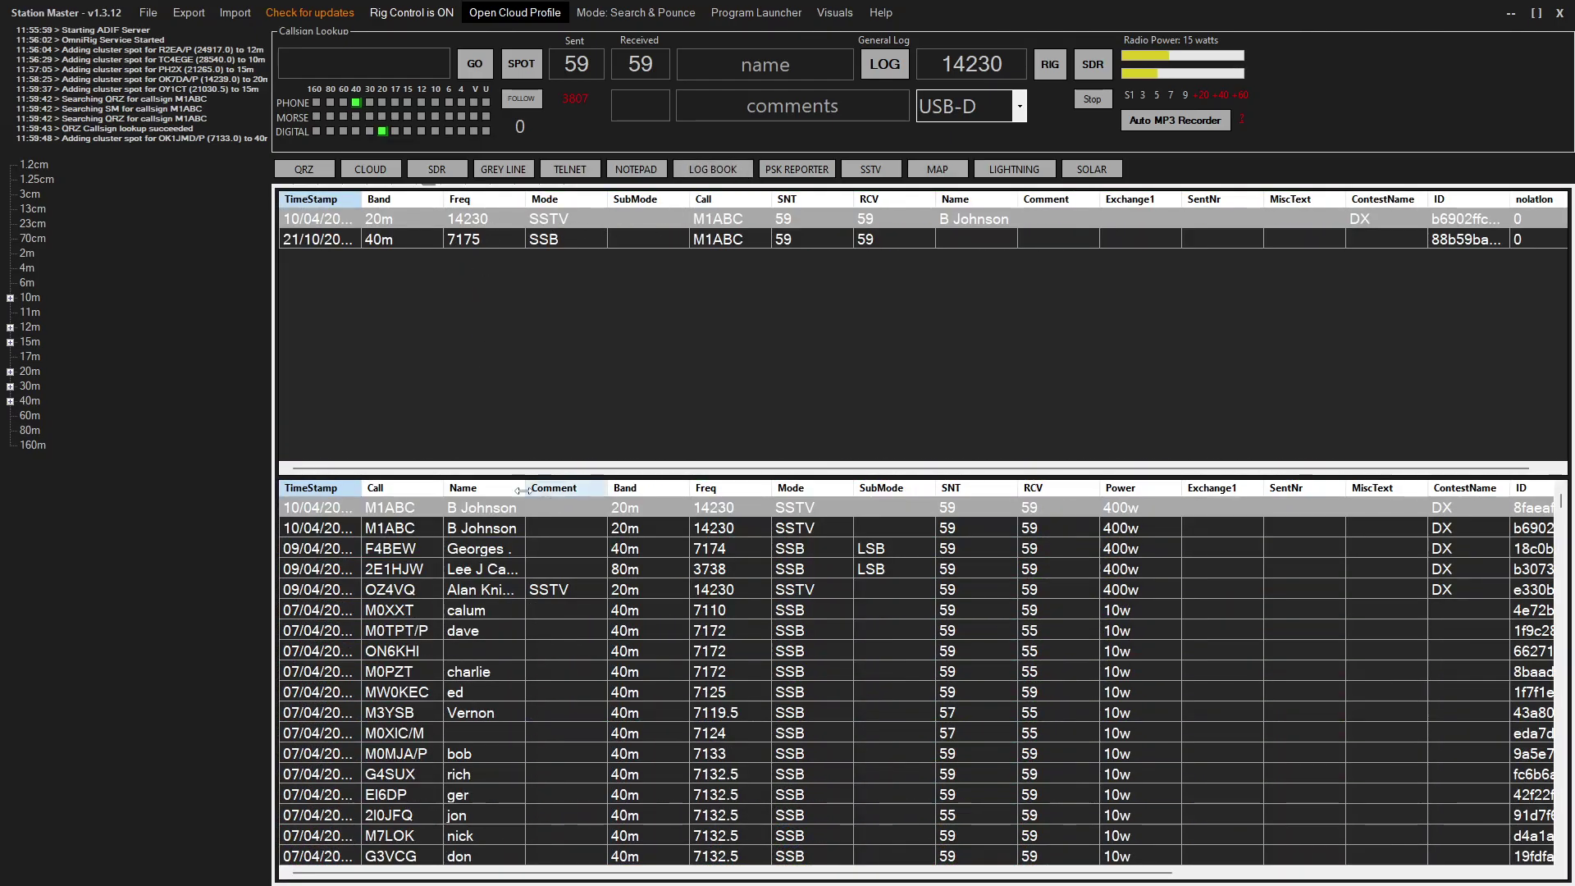
click(503, 515)
ctrl+click(503, 531)
right_click(503, 531)
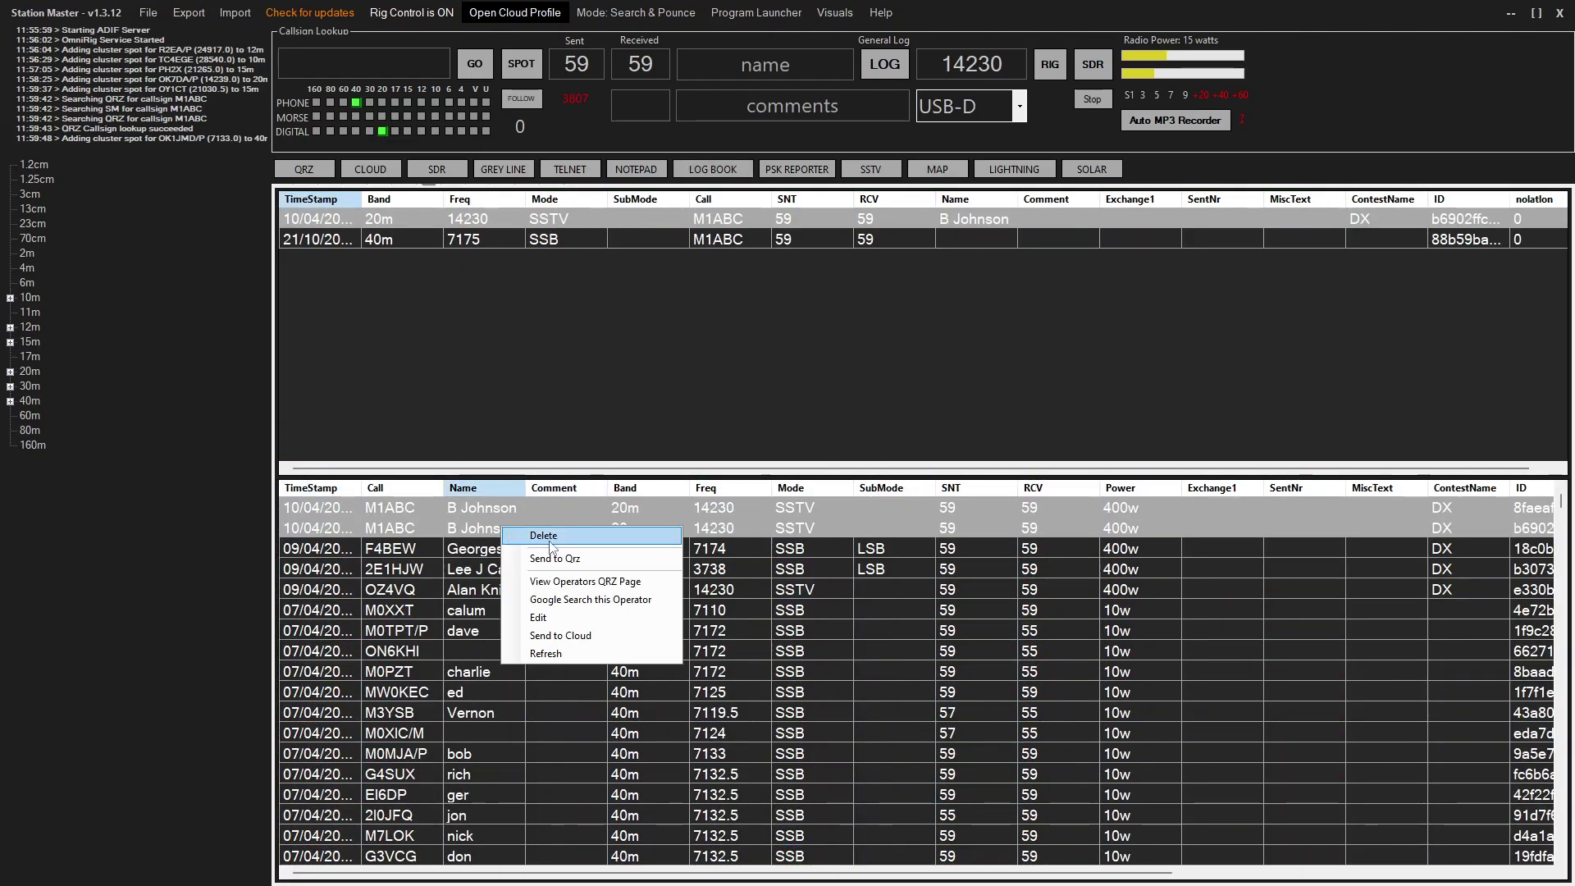
click(541, 535)
click(858, 500)
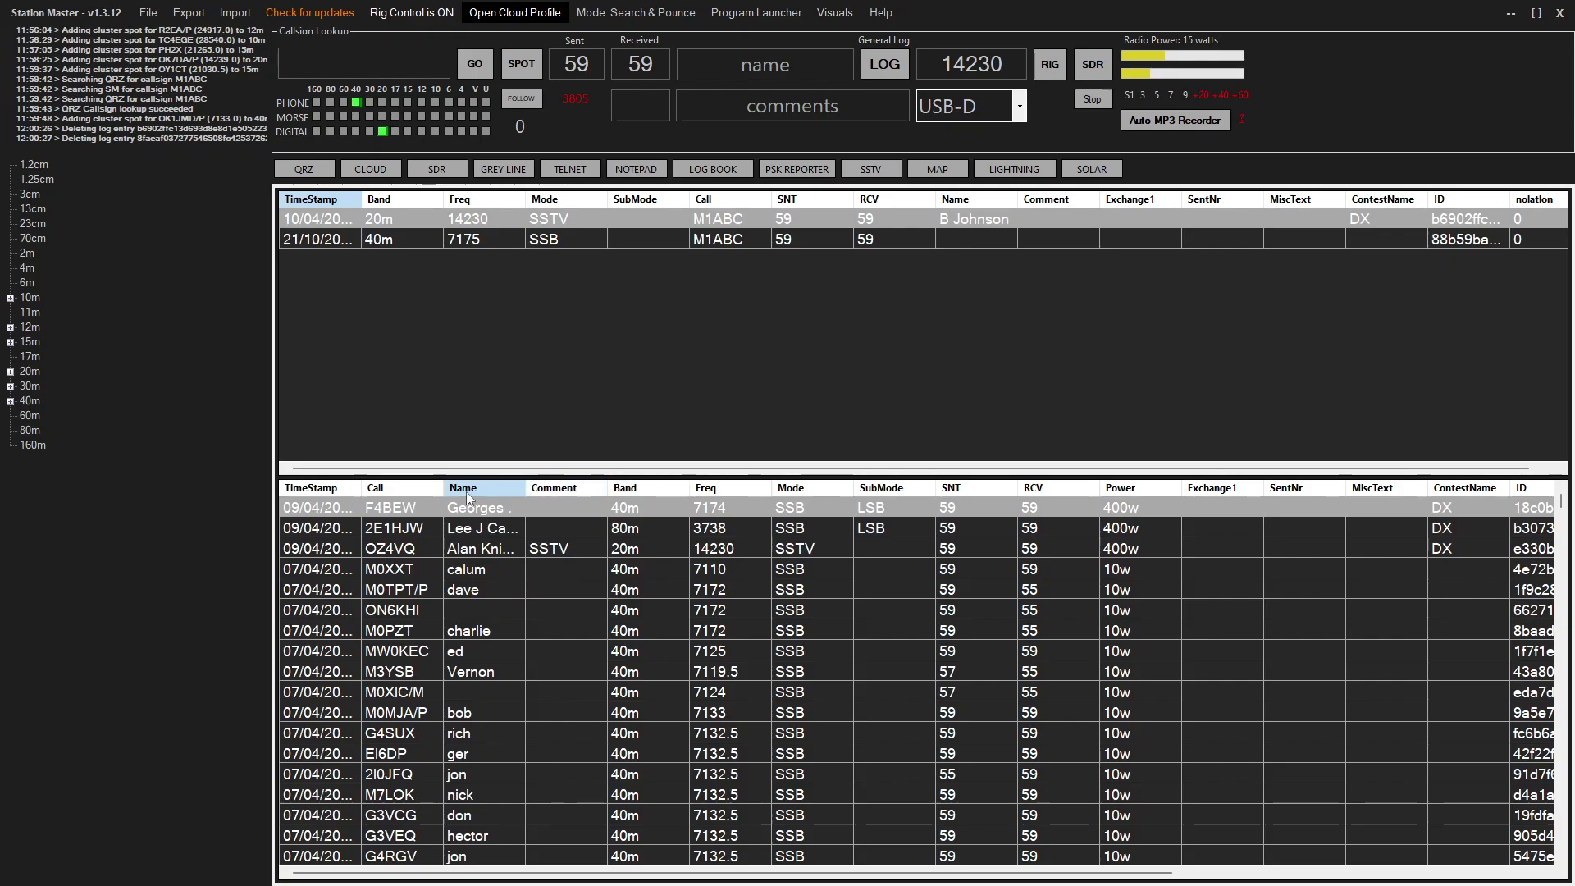
- Return to the cloud view, then restore, reposition and re-maximize the Station Master window
click(370, 169)
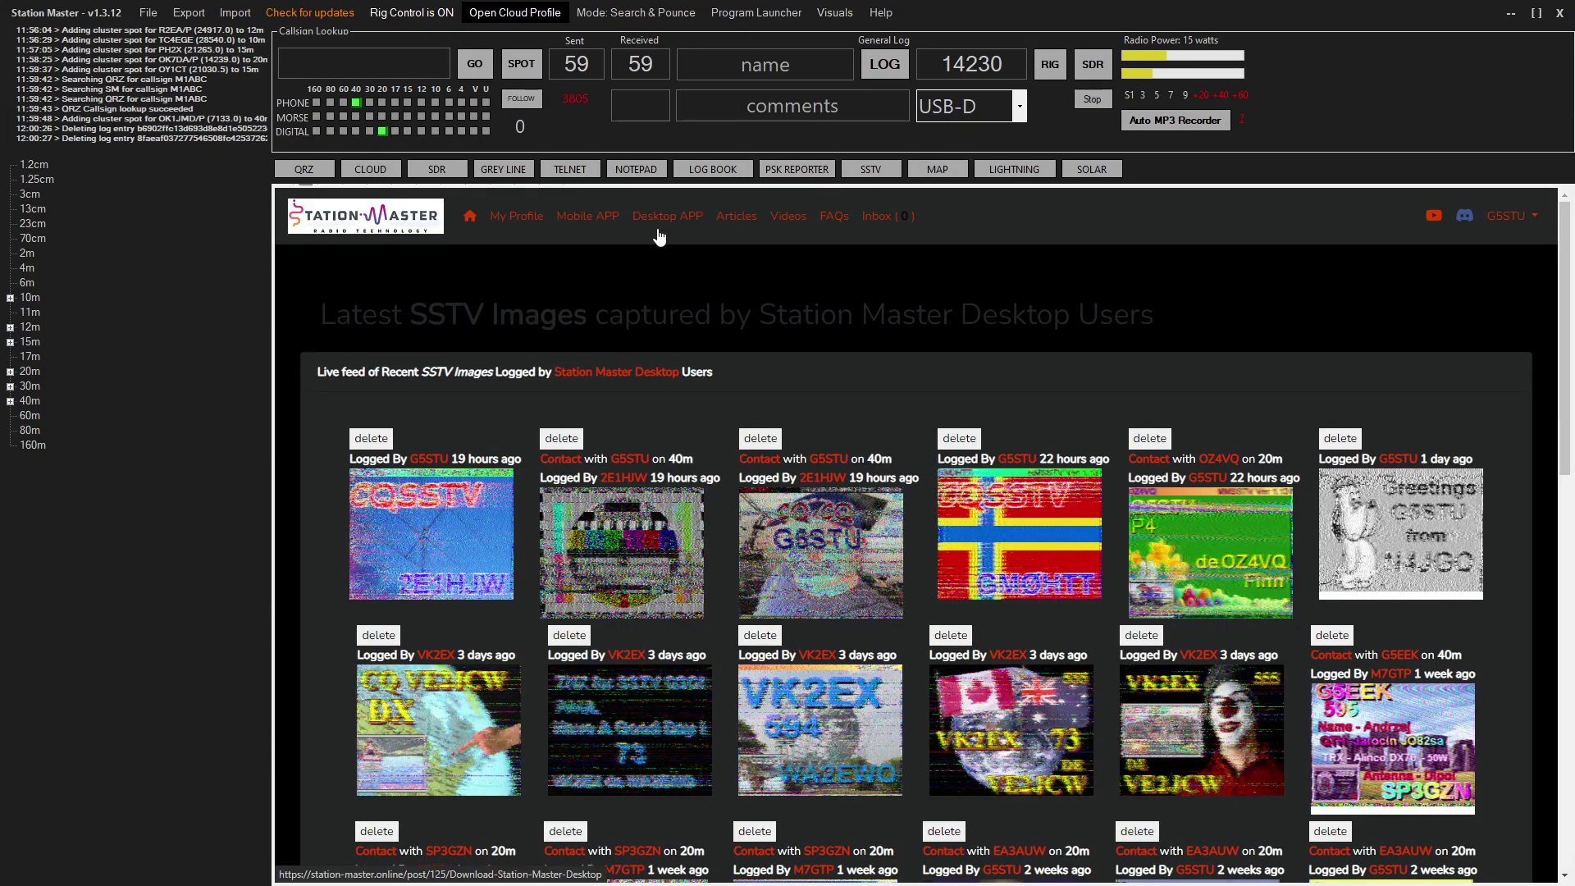
click(1537, 15)
mouse_move(1247, 42)
mouse_down()
mouse_move(1228, 27)
mouse_move(1246, 48)
mouse_up()
click(1378, 28)
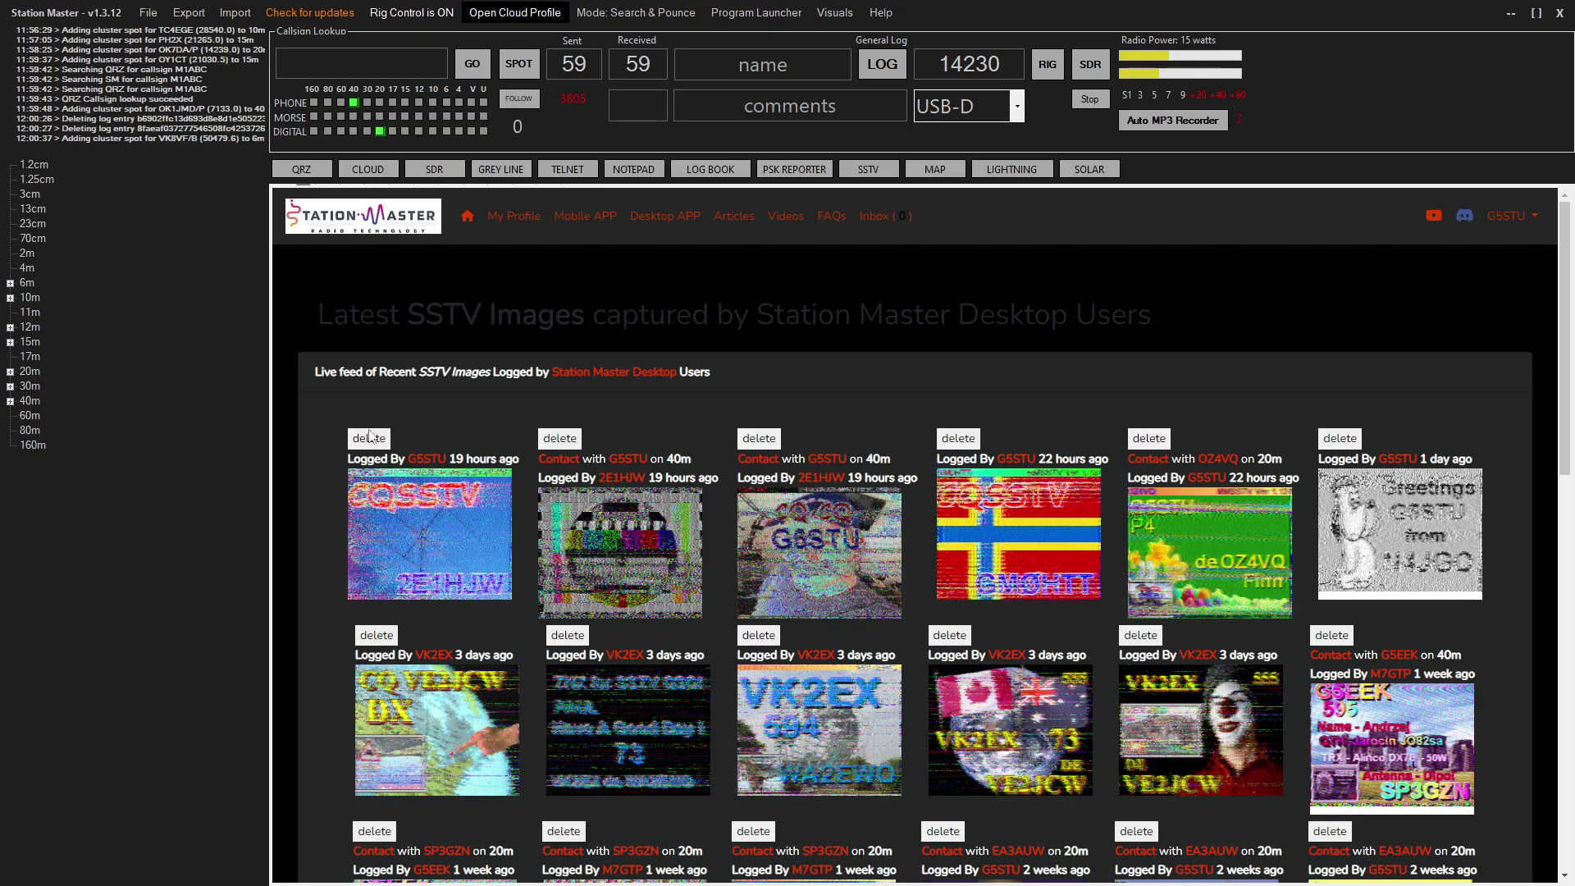
- Restore the Station Master window and open station-master.online in a new Chrome tab
click(1530, 13)
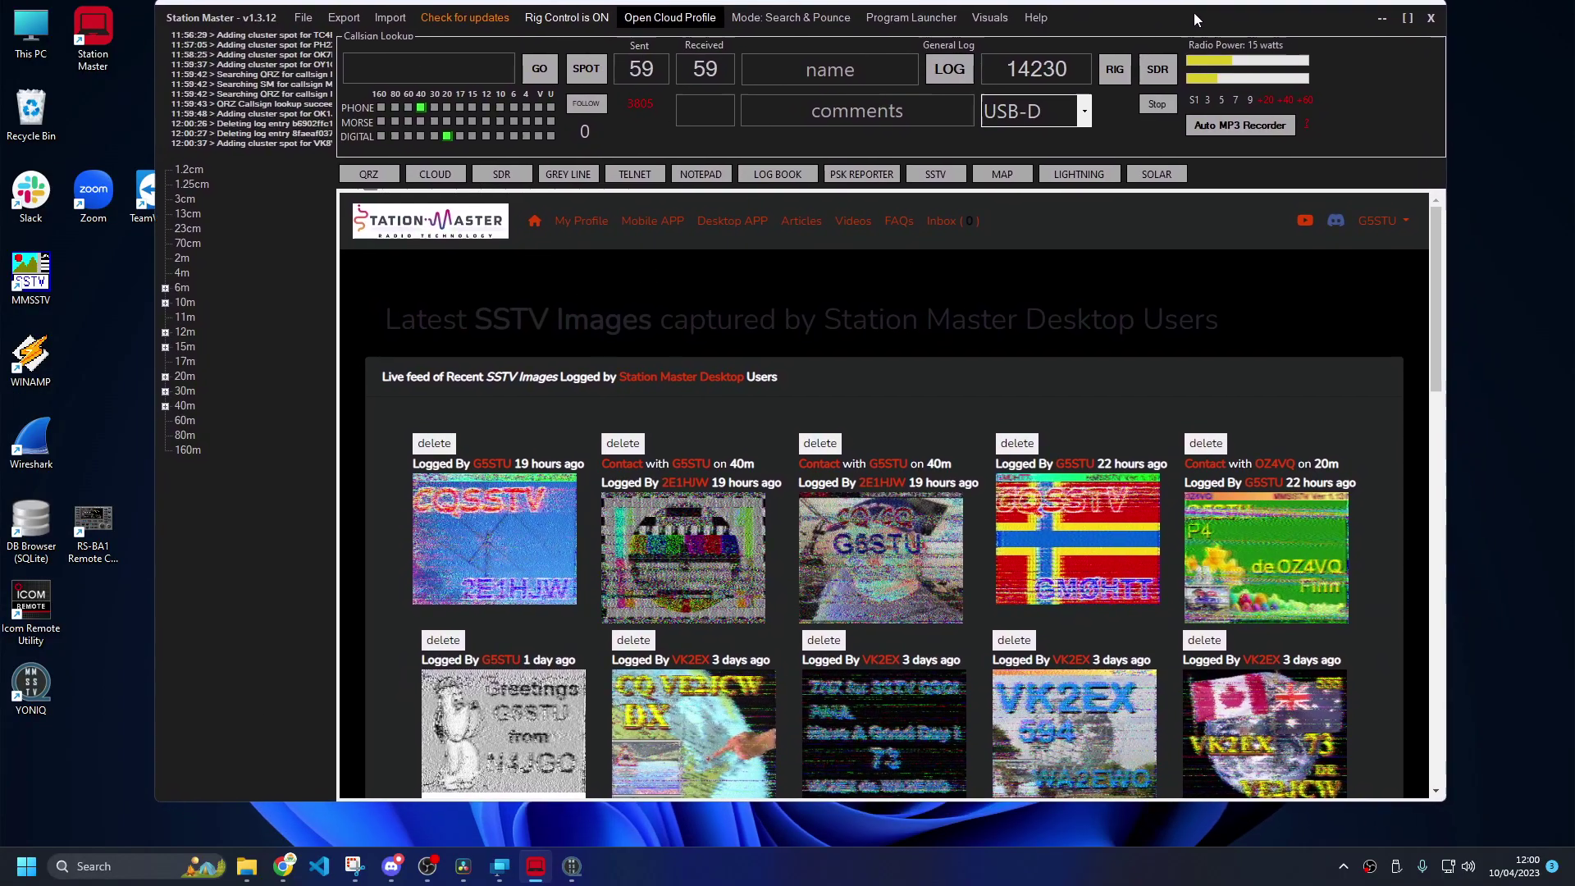
mouse_move(1193, 13)
mouse_down()
mouse_move(1199, 80)
mouse_move(1189, 26)
mouse_up()
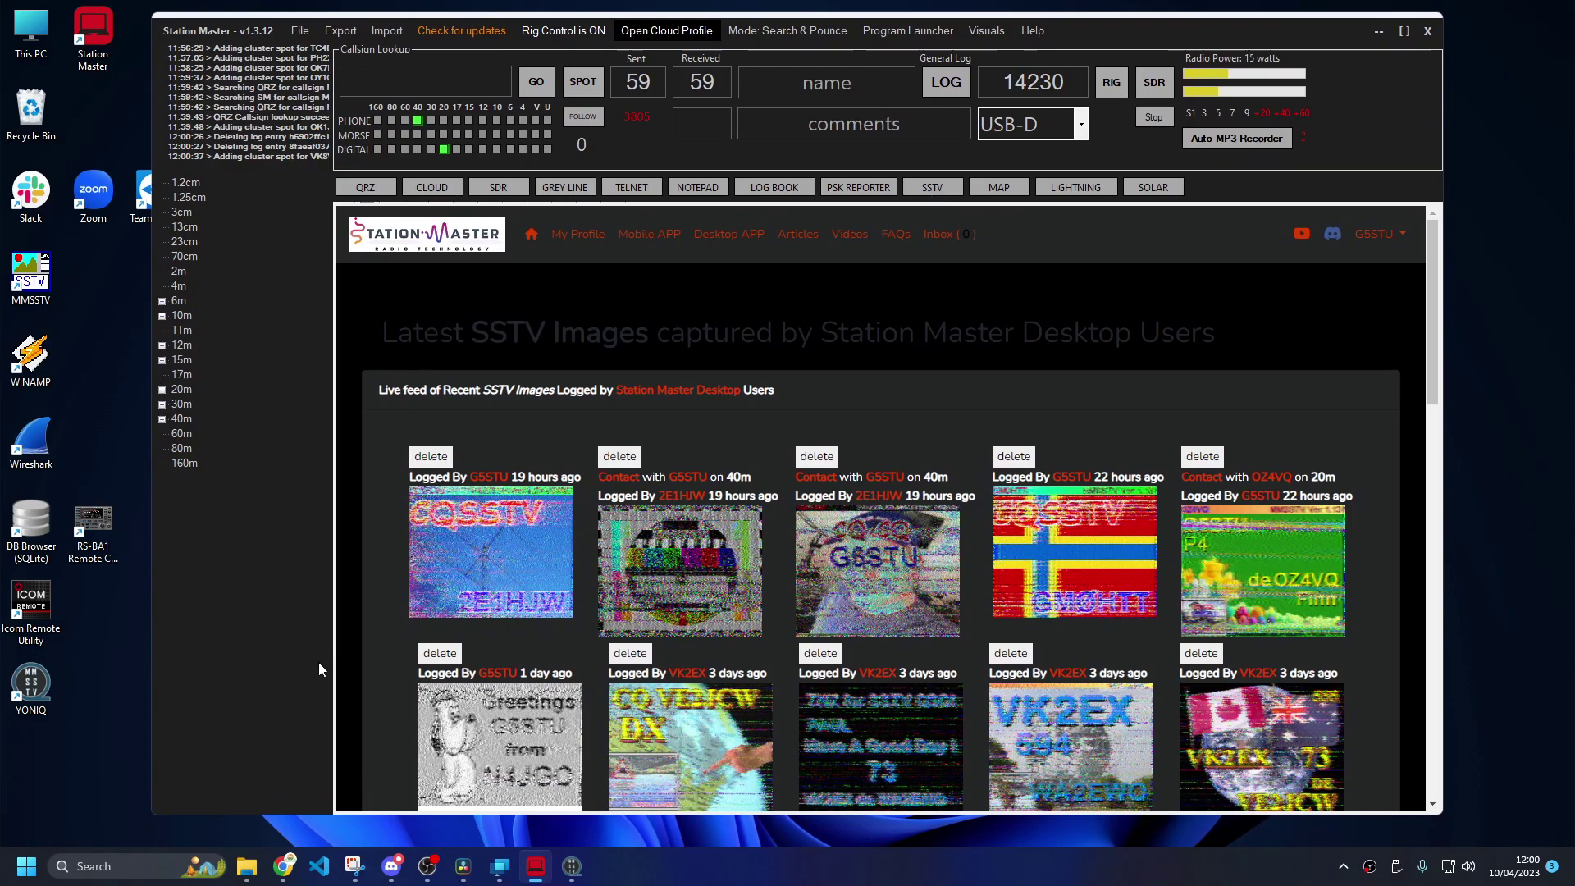
click(283, 866)
click(221, 13)
text(stat)
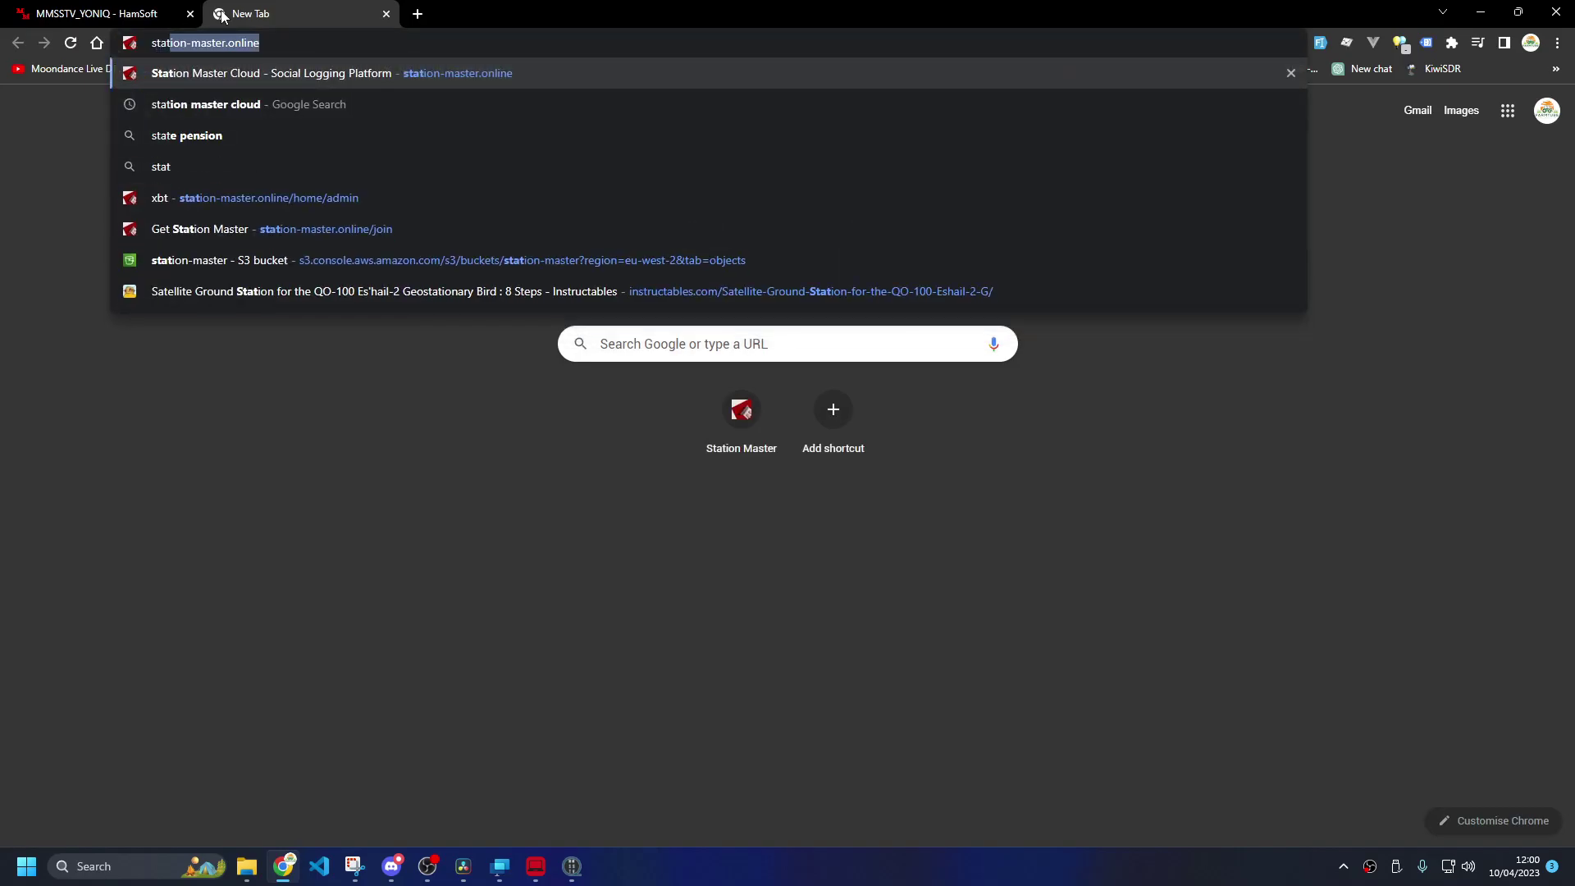
key(Return)
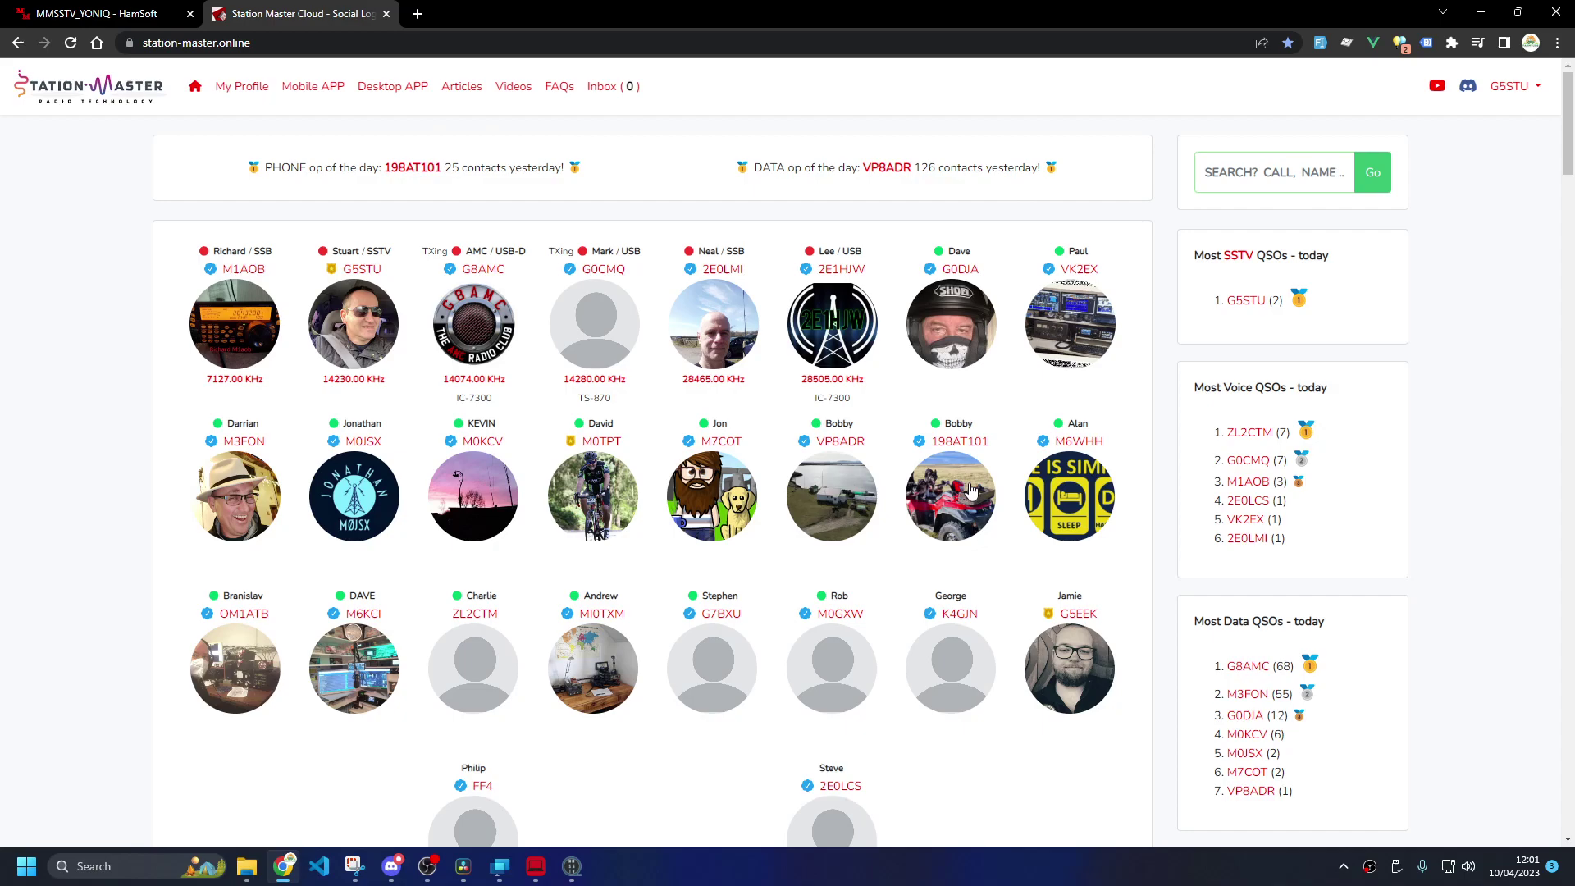
- Download the Station Master Desktop installer, setup (4).exe, from the Desktop APP post
scroll(970, 492, down, 7)
scroll(970, 492, up, 7)
click(394, 88)
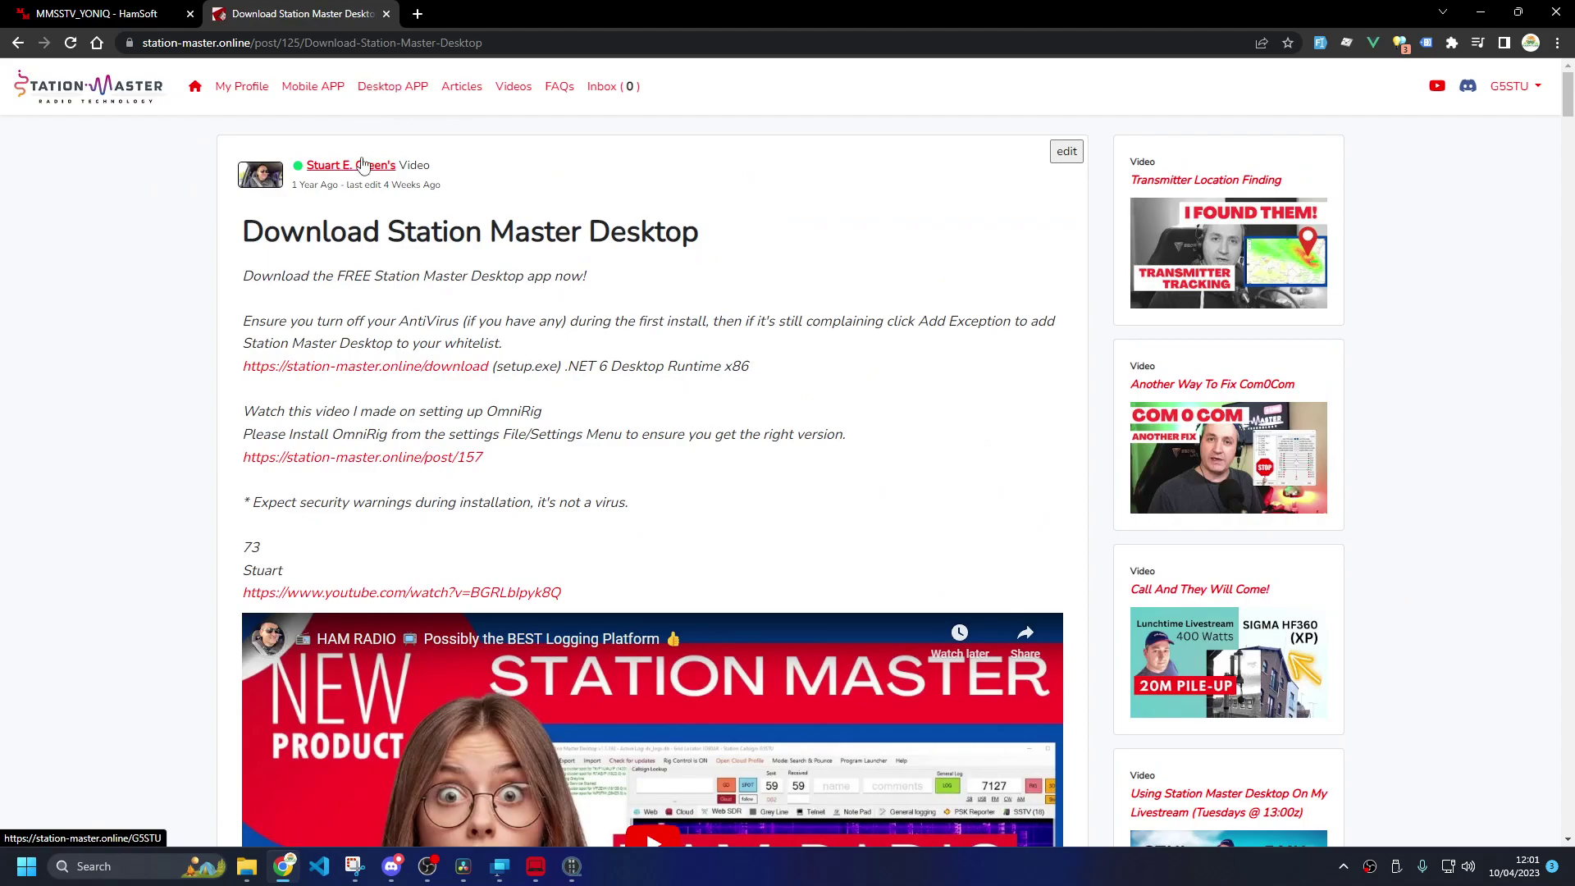
click(415, 368)
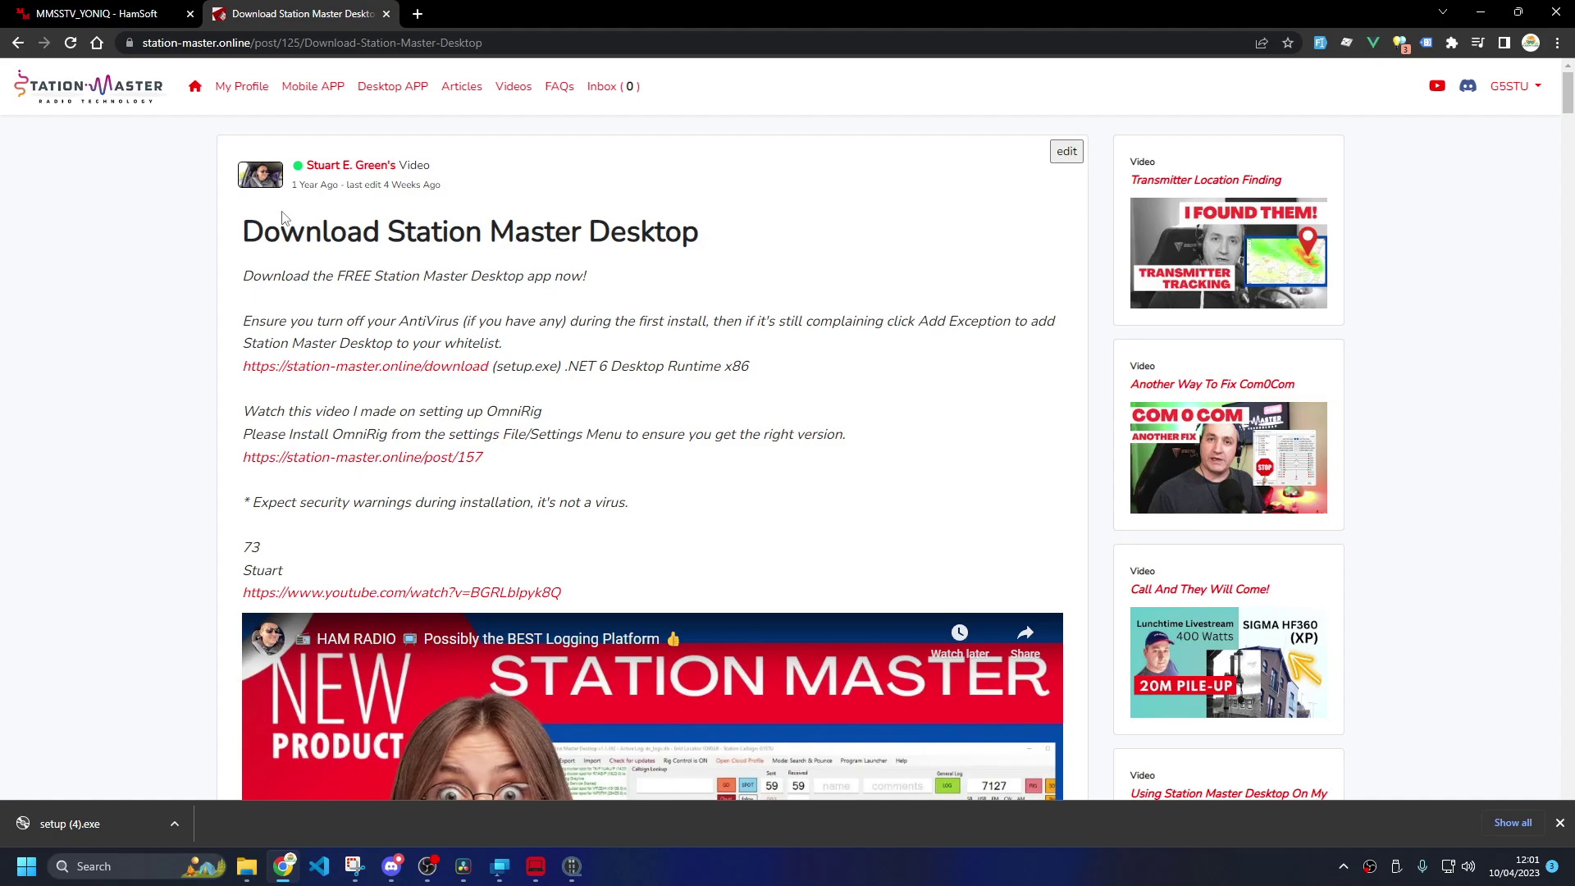
- Go back to the site home page and look over the operator grid and leaderboards
click(194, 87)
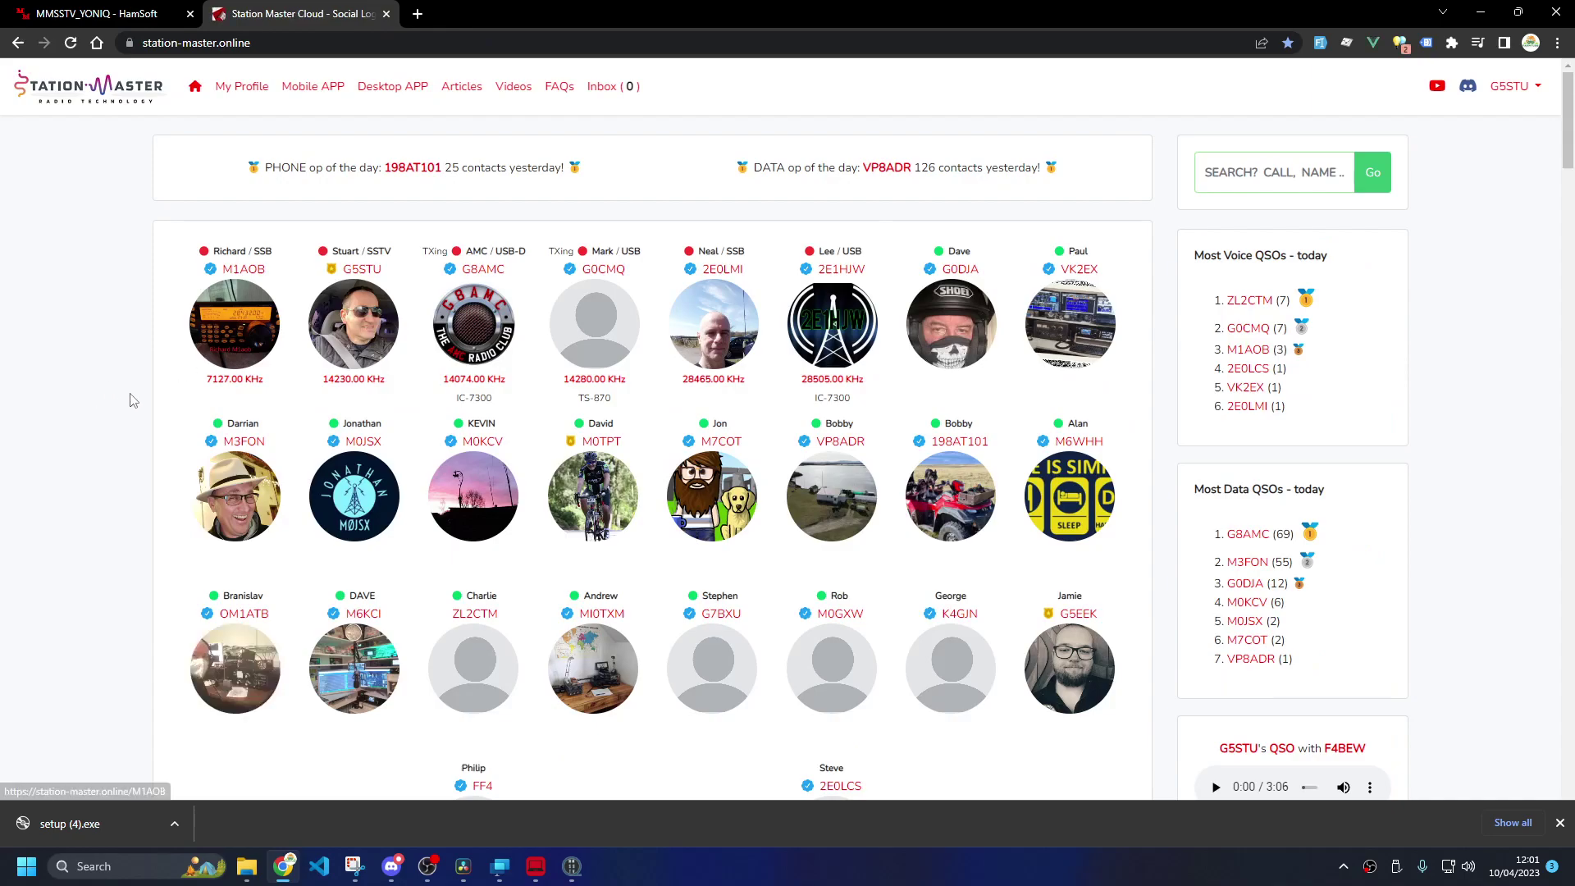
scroll(187, 434, down, 10)
scroll(189, 435, up, 10)
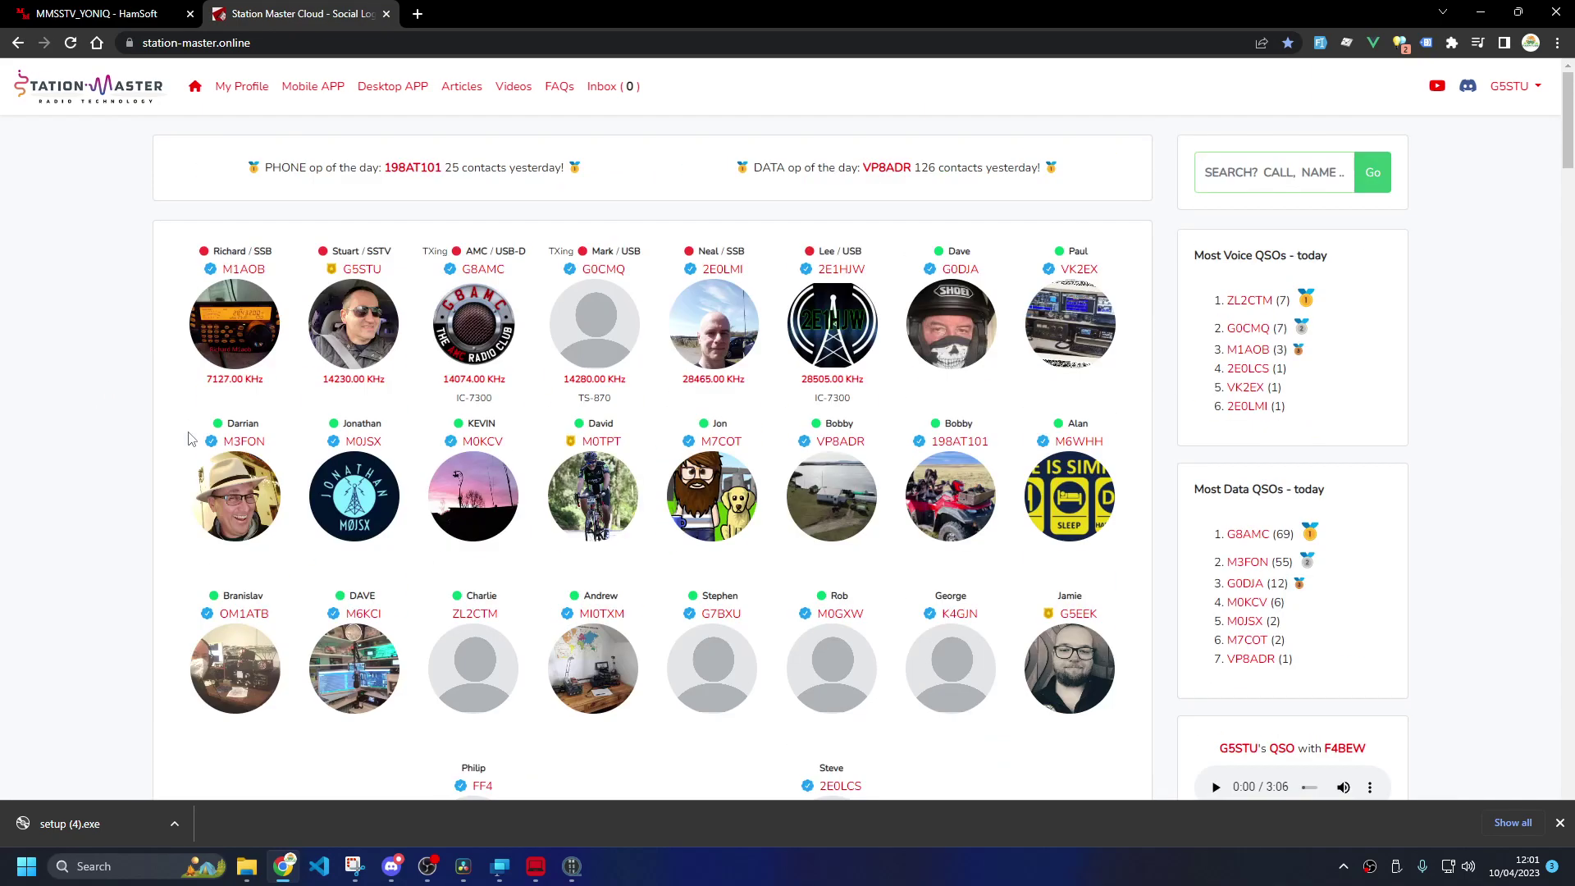